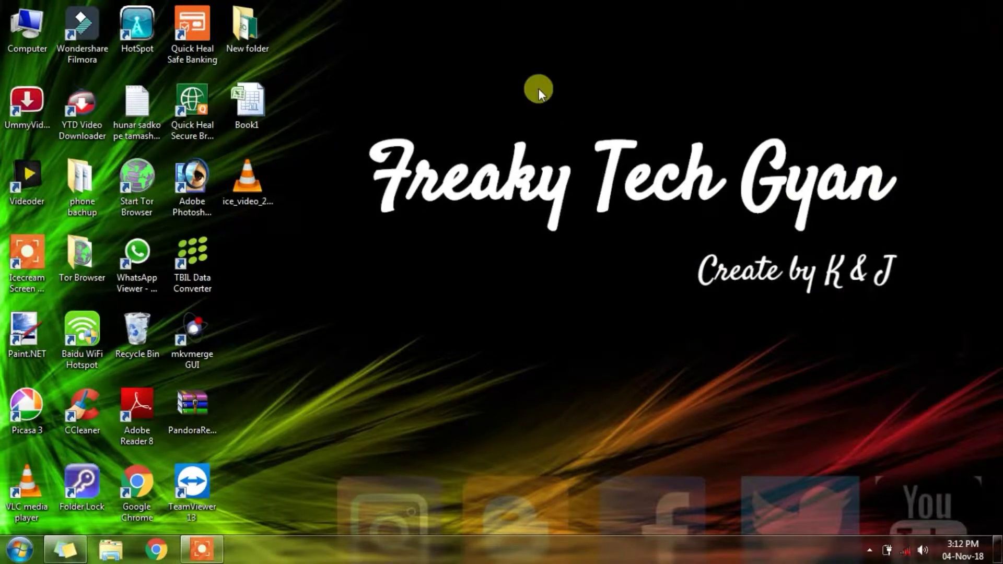
- Open the Book1 workbook from the desktop in Excel
{"action": "double_click", "coordinate": [259, 103]}
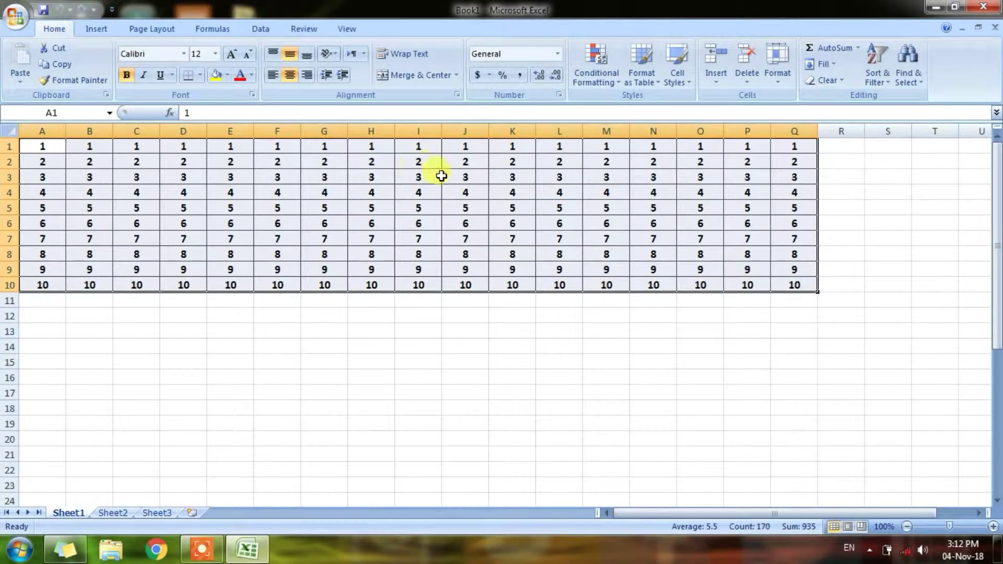
{"action": "left_click", "coordinate": [424, 295]}
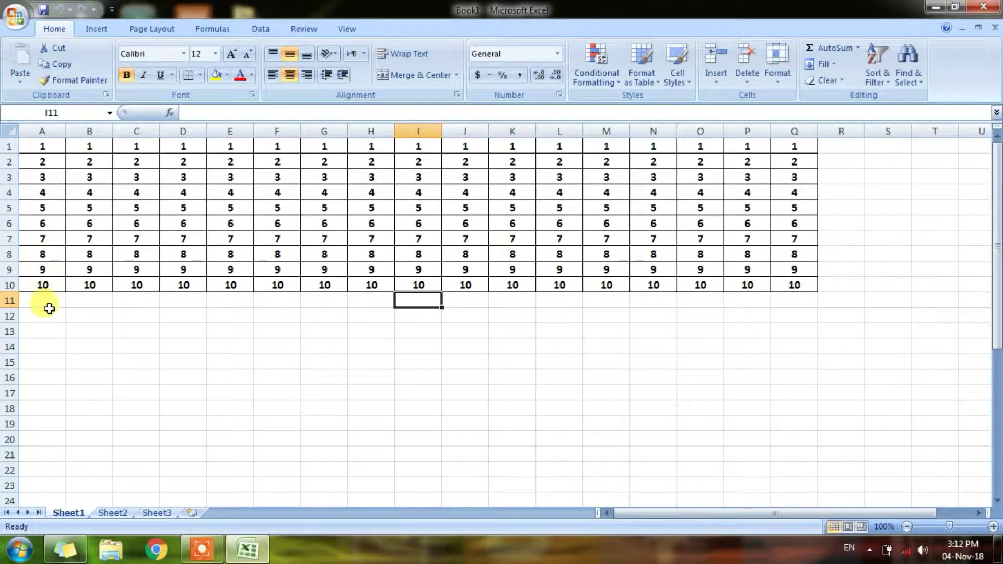
{"action": "left_click", "coordinate": [90, 131]}
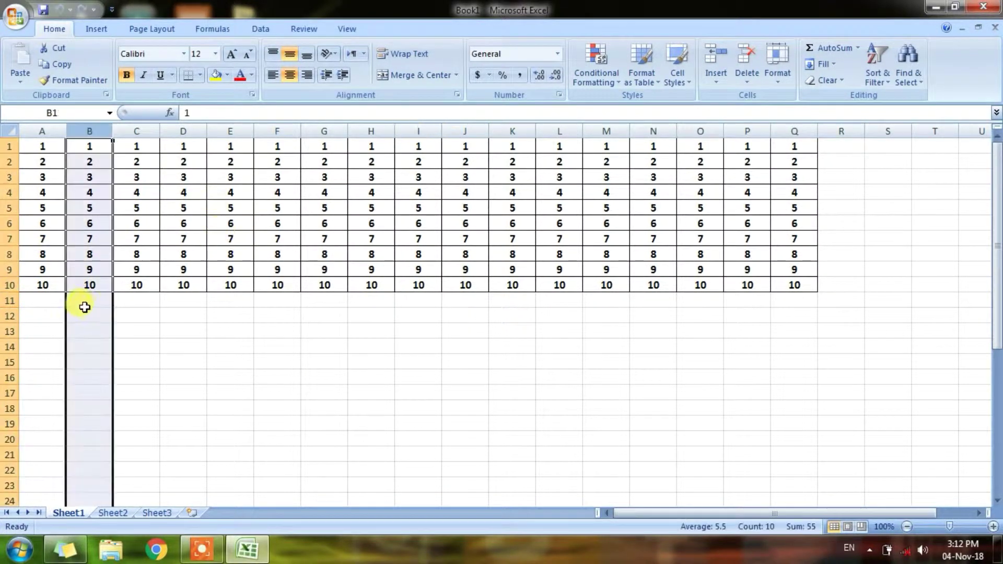
{"action": "left_click", "coordinate": [89, 300]}
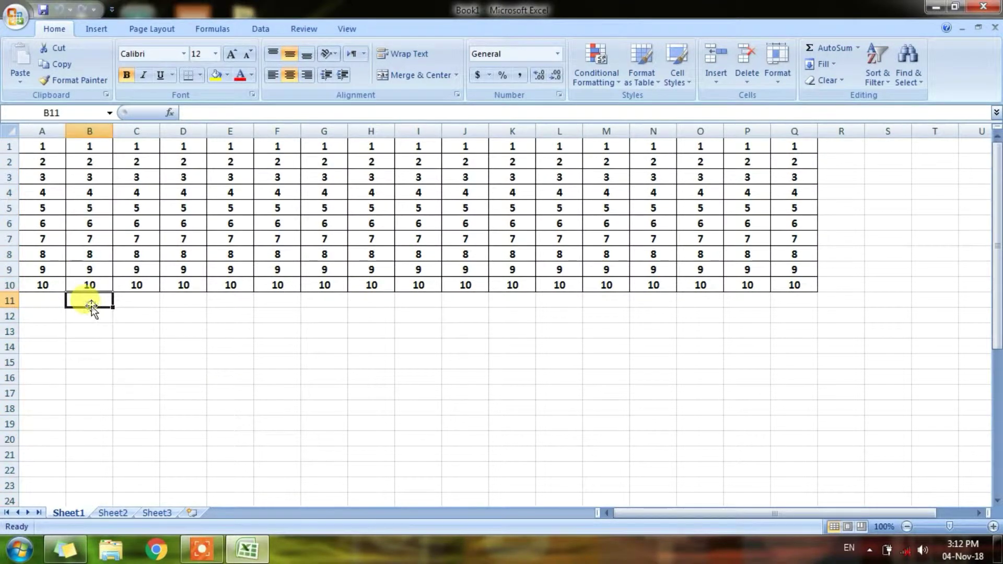
{"action": "left_click", "coordinate": [824, 54]}
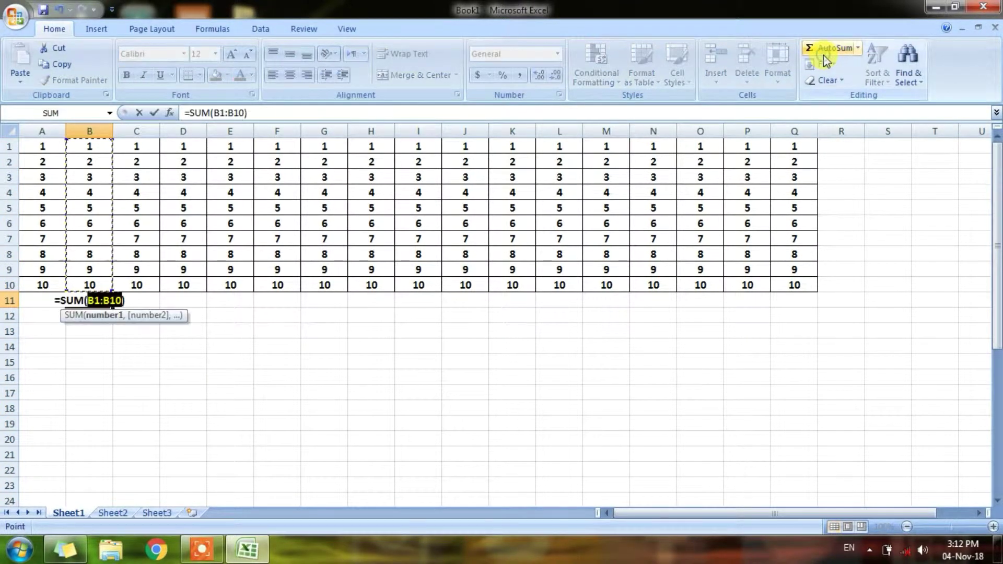
{"action": "key", "text": "Return"}
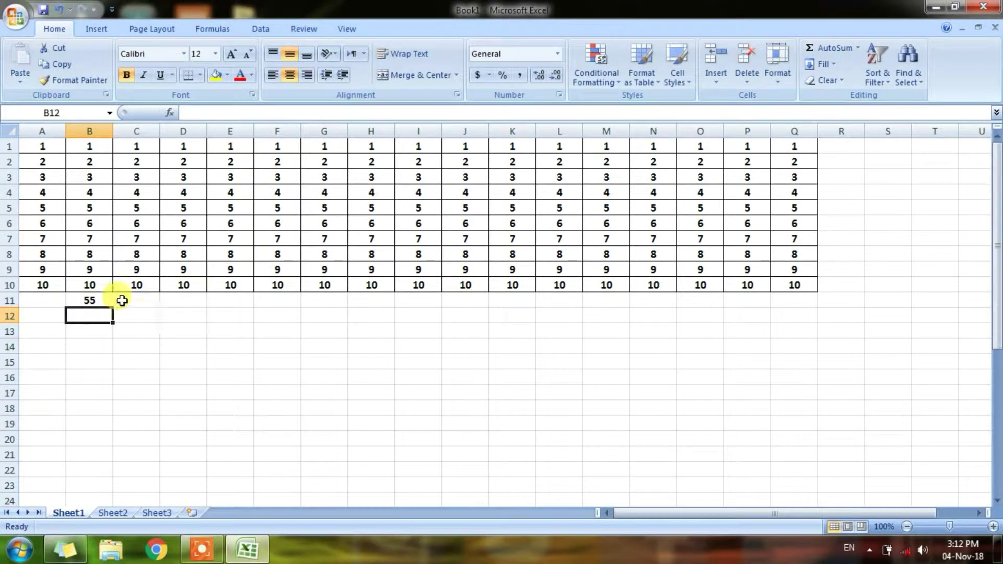
{"action": "left_click", "coordinate": [102, 298]}
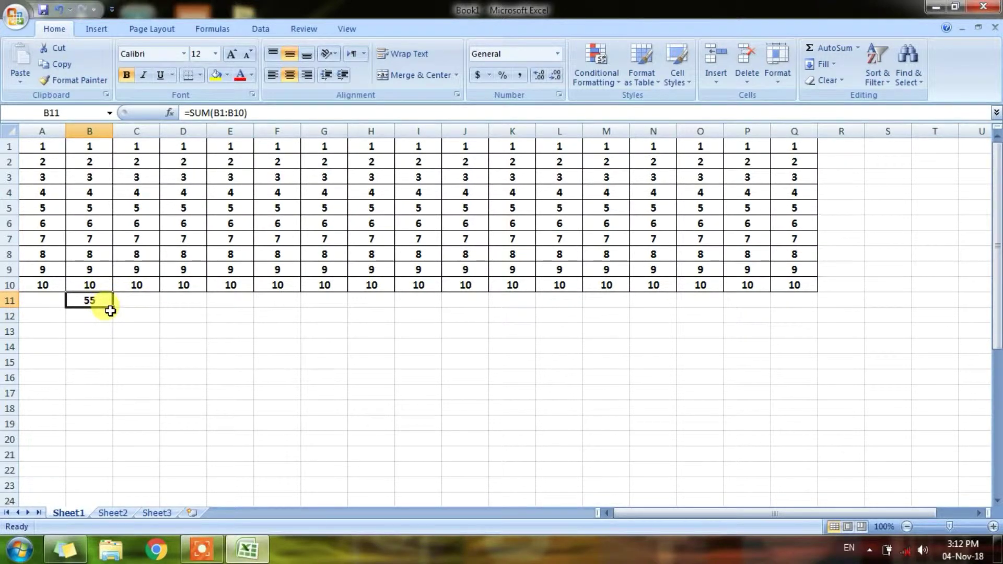
{"action": "type", "text": "555"}
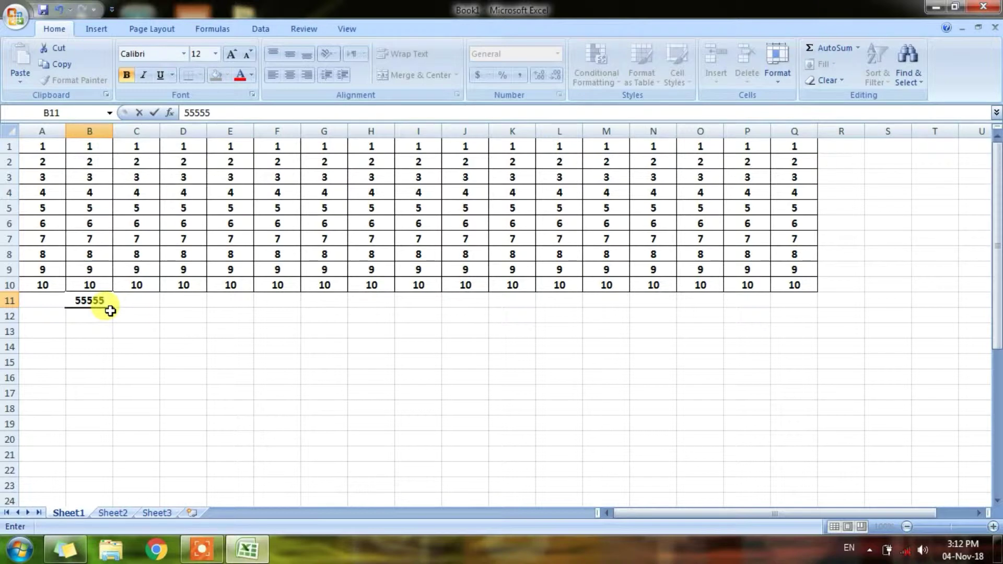
{"action": "key", "text": "Return"}
{"action": "left_click", "coordinate": [91, 298]}
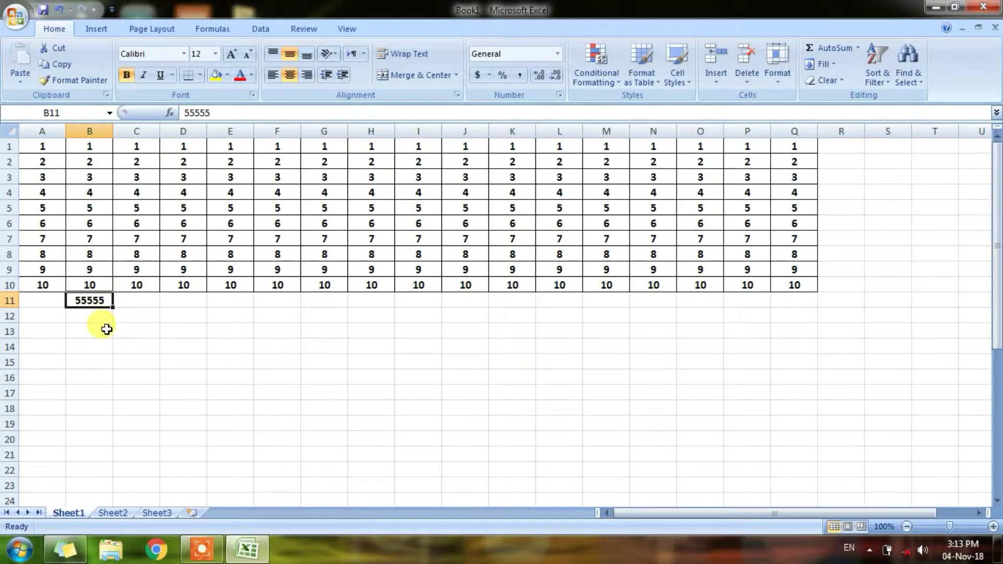
{"action": "key", "text": "Delete"}
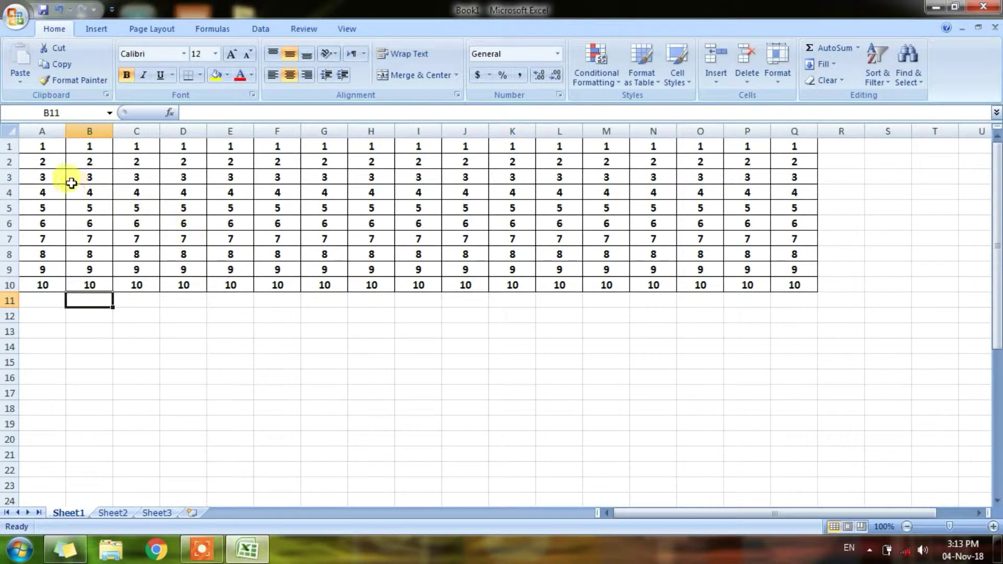
{"action": "left_click", "coordinate": [8, 134]}
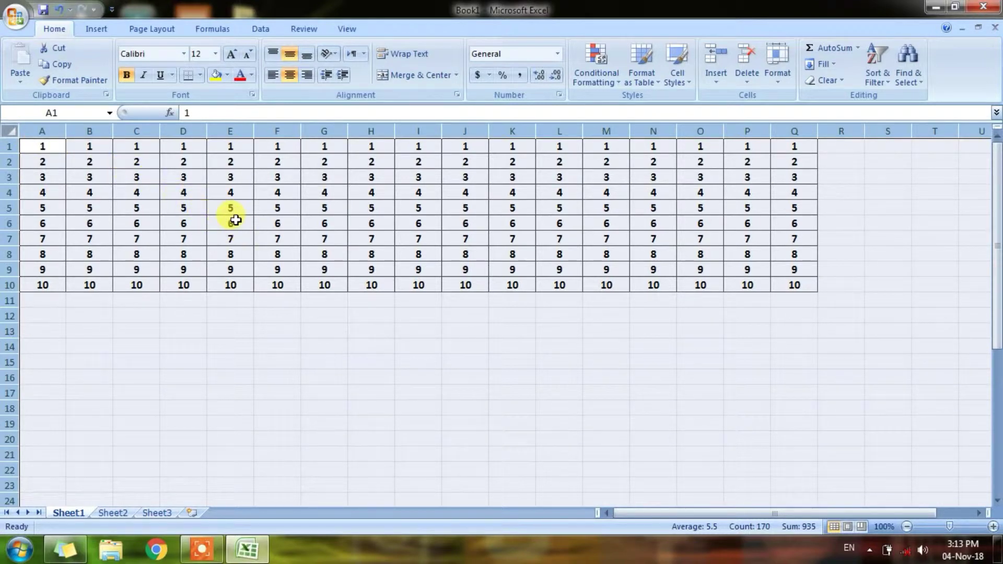
{"action": "right_click", "coordinate": [235, 220]}
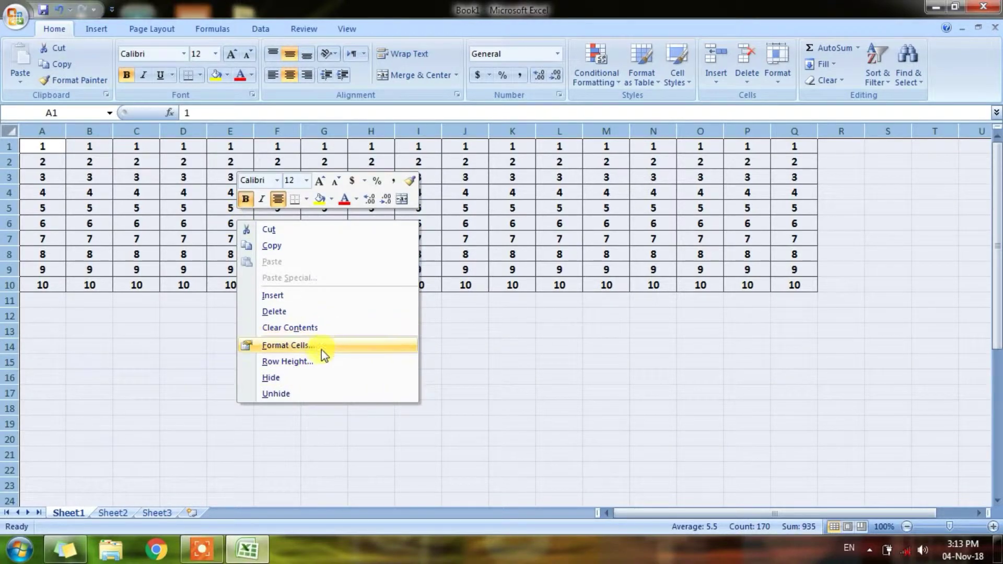
{"action": "key", "text": "Escape"}
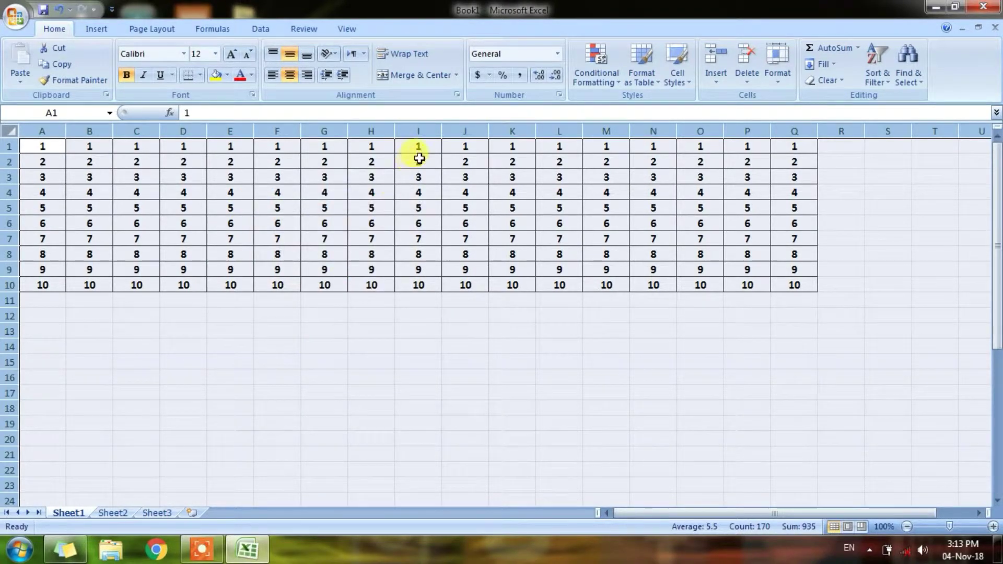
{"action": "left_click", "coordinate": [361, 206]}
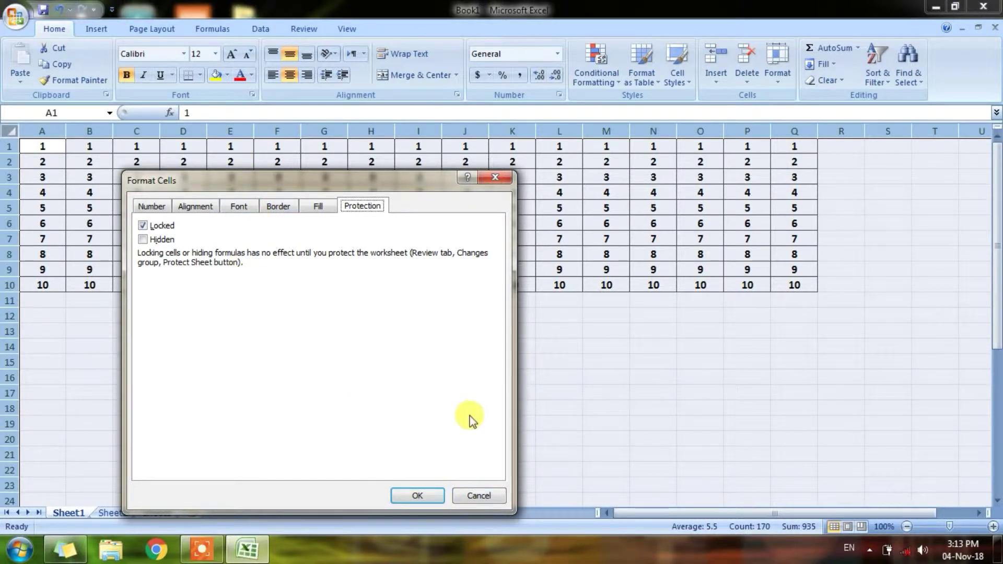
{"action": "left_click", "coordinate": [479, 496]}
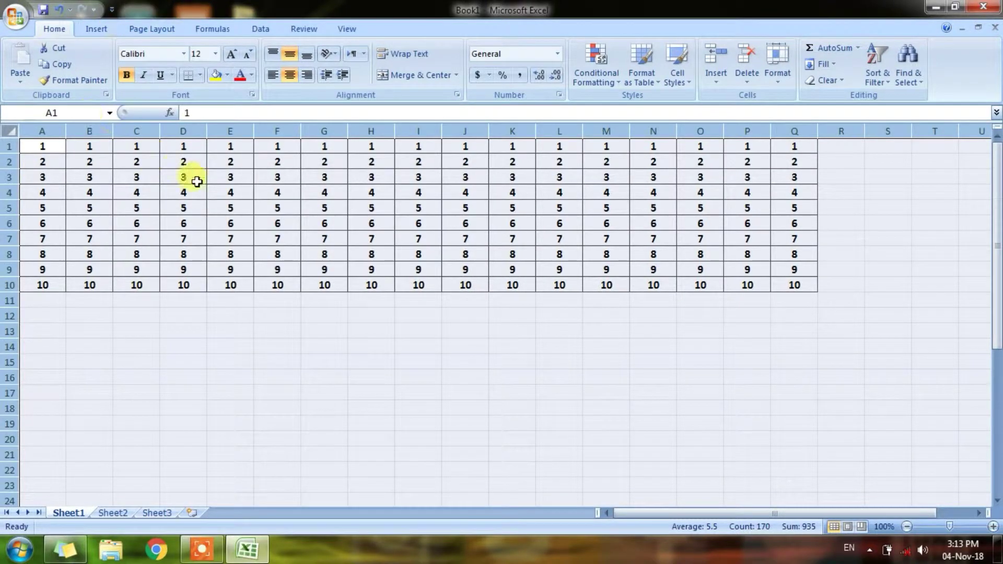
- Protect Sheet1 with default options and no password, allowing only cell selection
{"action": "left_click", "coordinate": [305, 29]}
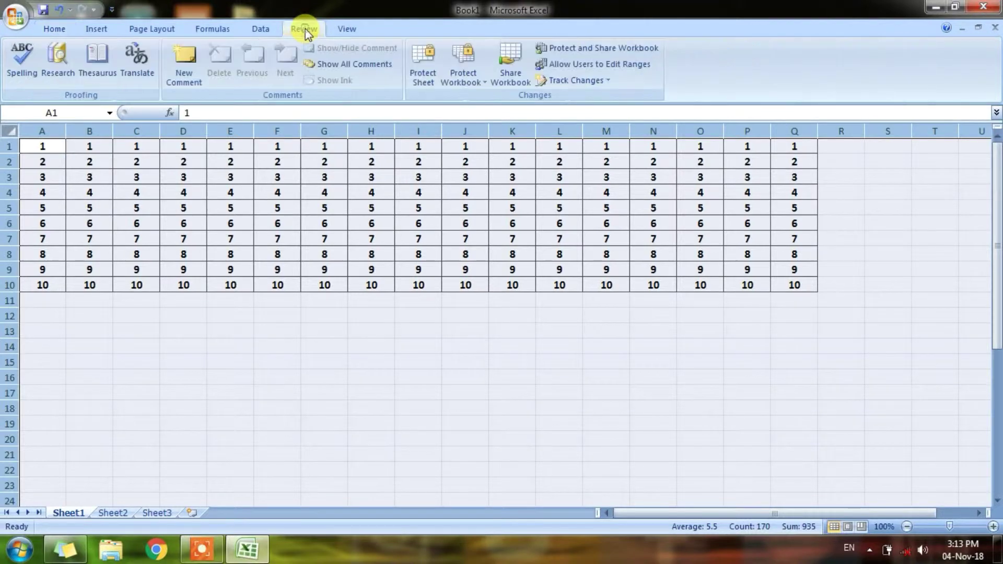
{"action": "left_click", "coordinate": [421, 72]}
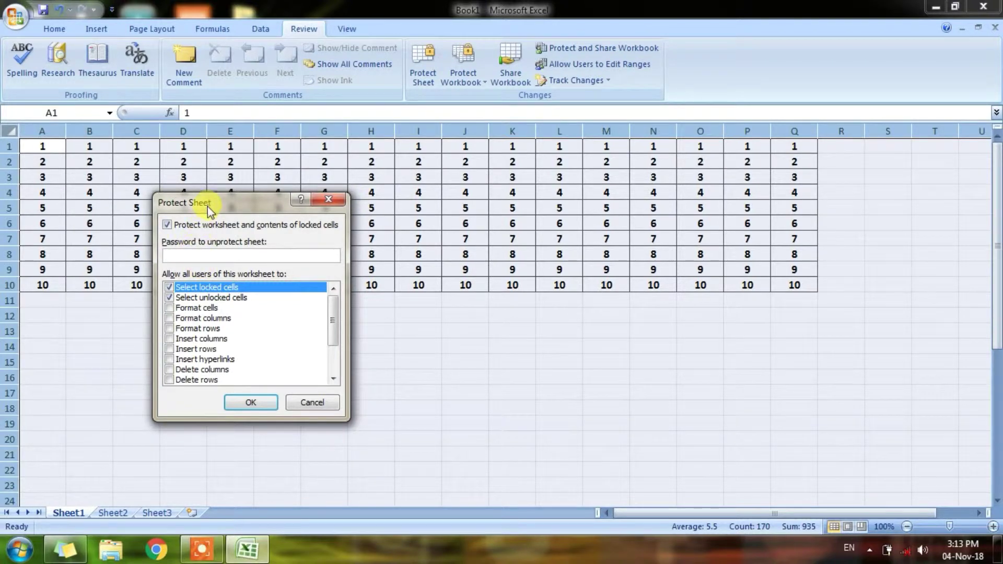
{"action": "left_click_drag", "start_coordinate": [207, 206], "coordinate": [269, 131]}
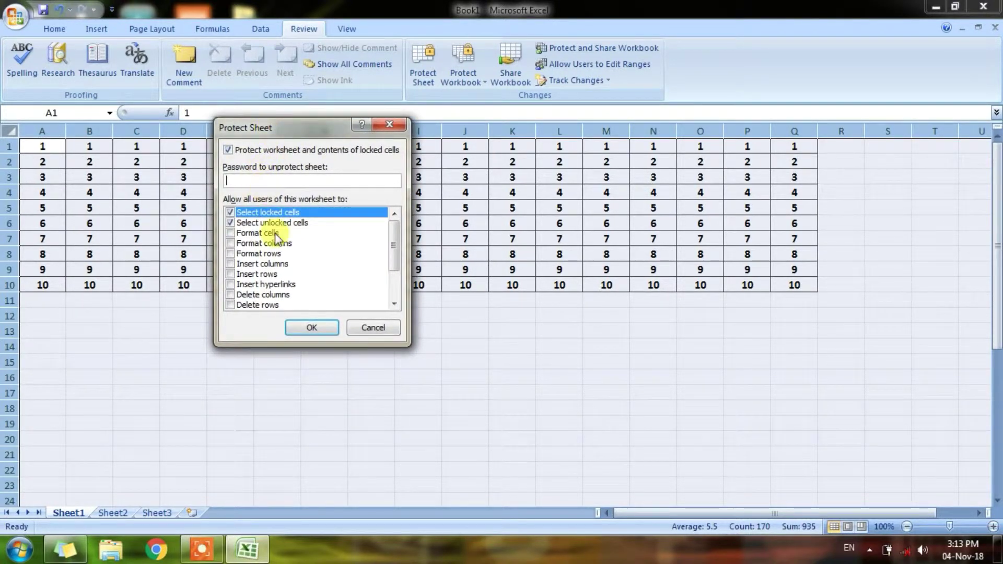
{"action": "left_click", "coordinate": [317, 328]}
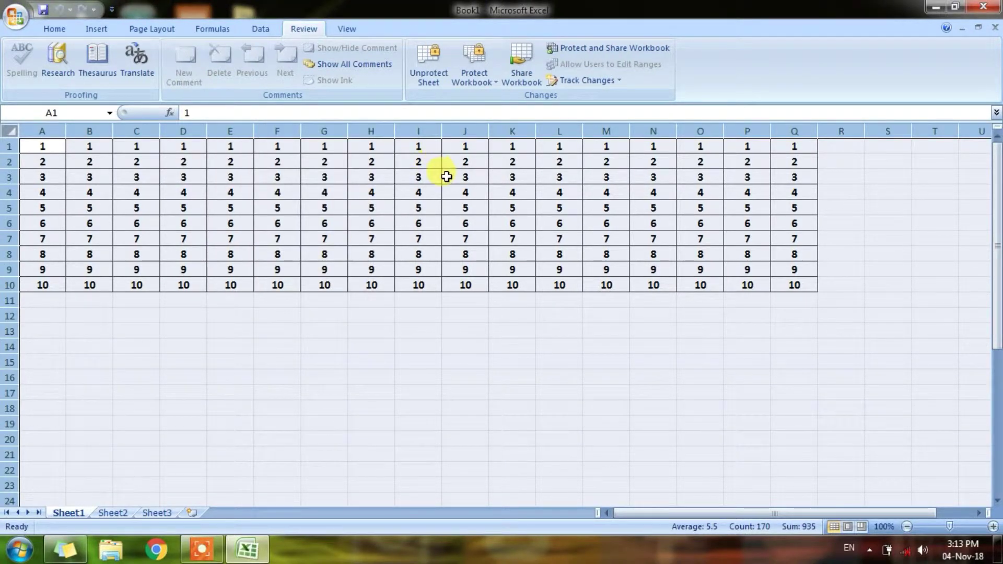
{"action": "left_click", "coordinate": [352, 207]}
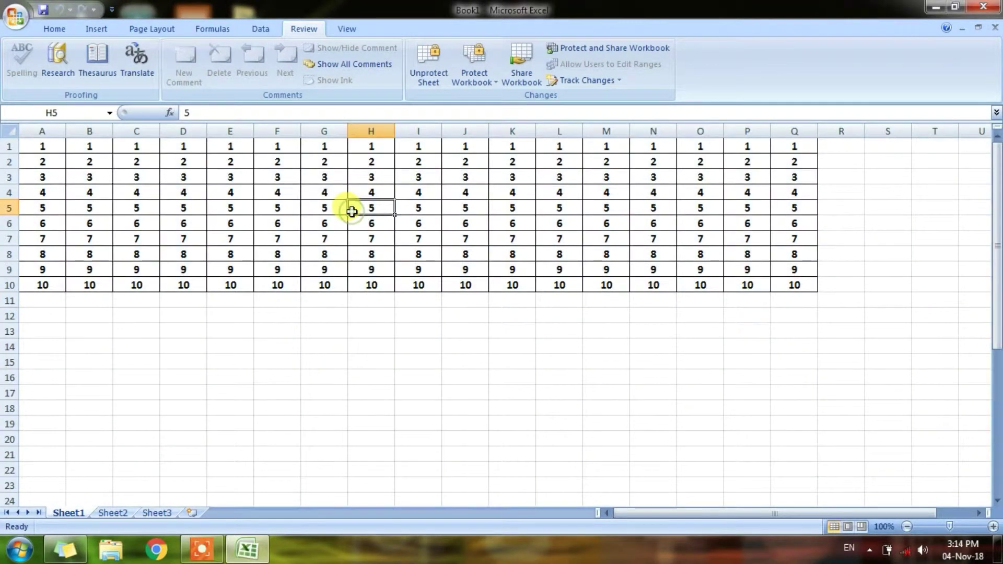
{"action": "left_click", "coordinate": [61, 28]}
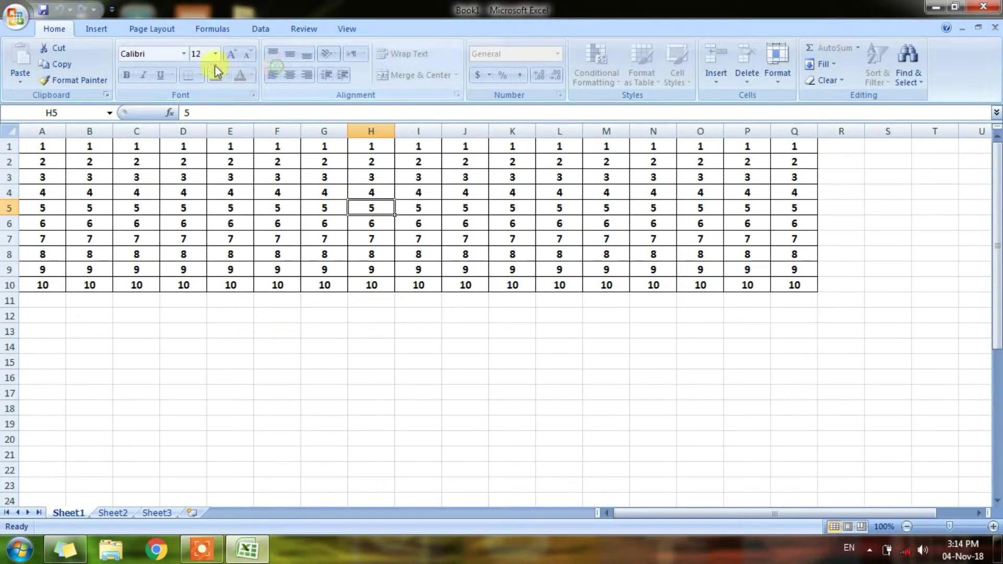
{"action": "left_click", "coordinate": [96, 28]}
{"action": "left_click", "coordinate": [119, 175]}
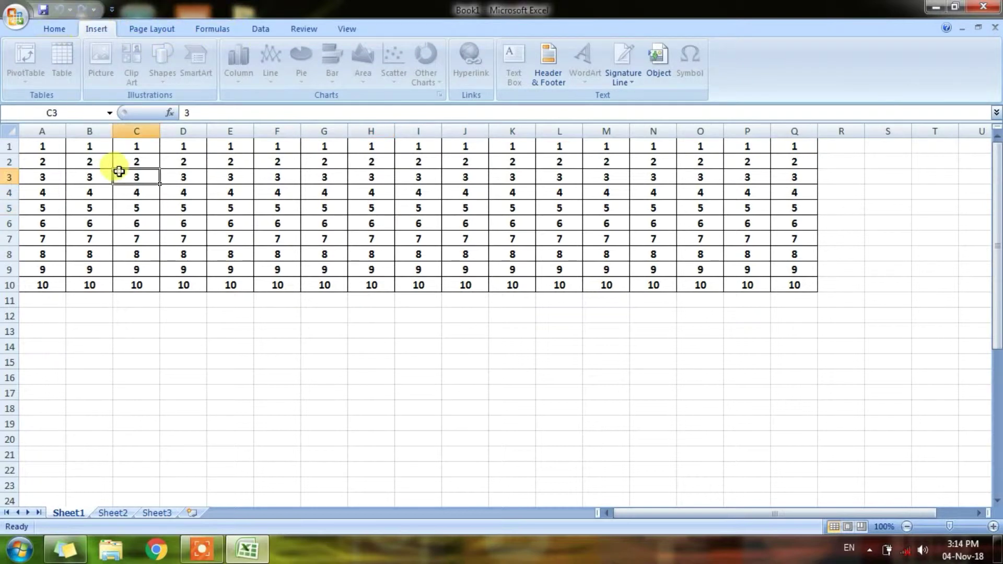
{"action": "double_click", "coordinate": [137, 209]}
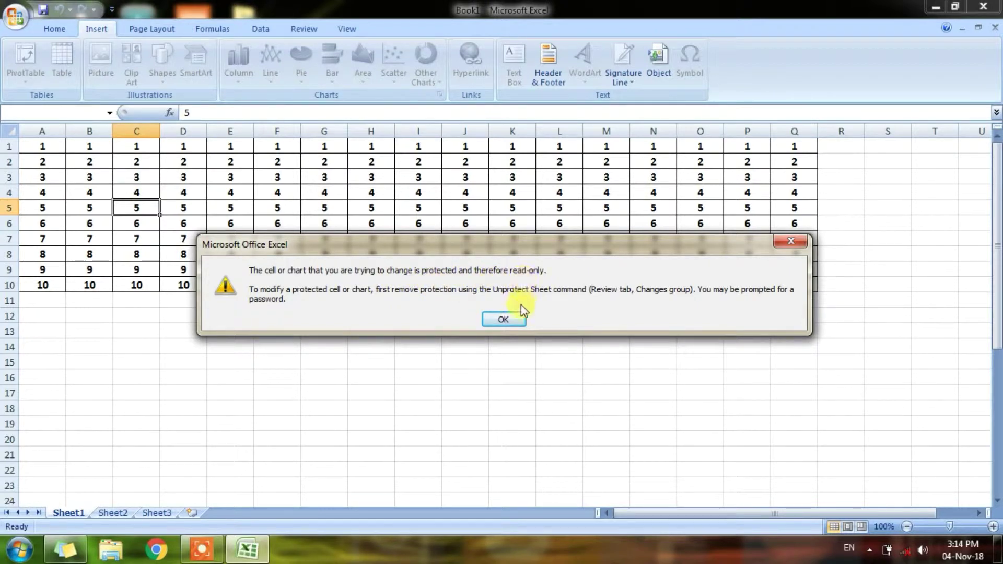
{"action": "left_click", "coordinate": [504, 319]}
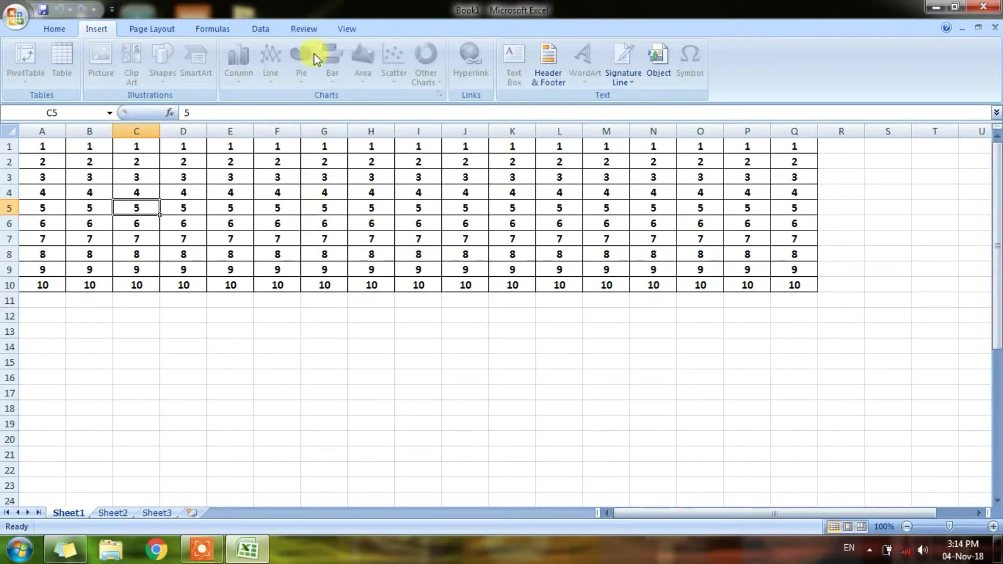
{"action": "left_click", "coordinate": [309, 29]}
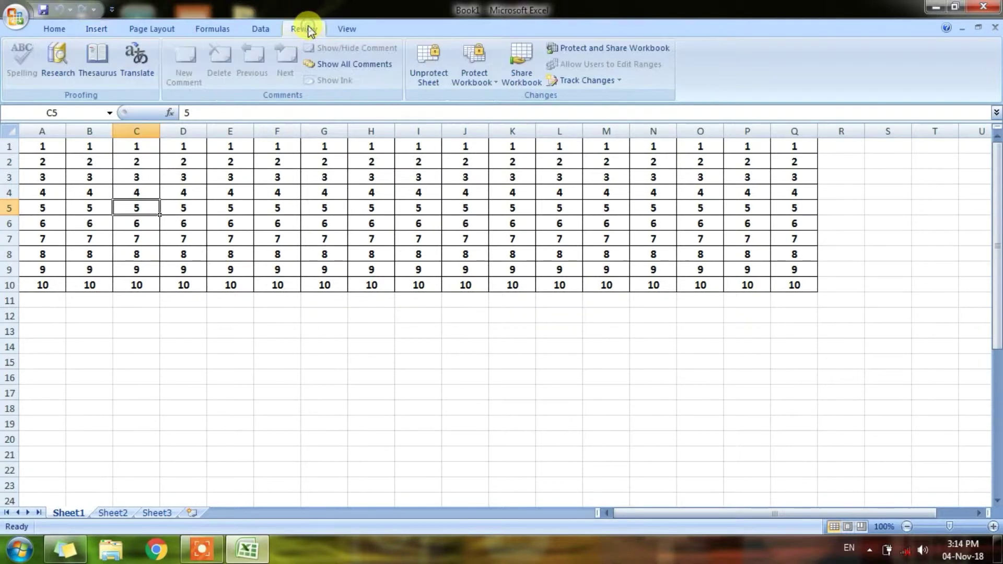
- Unprotect the sheet and test editing by entering 88 in cell F8
{"action": "left_click", "coordinate": [432, 73]}
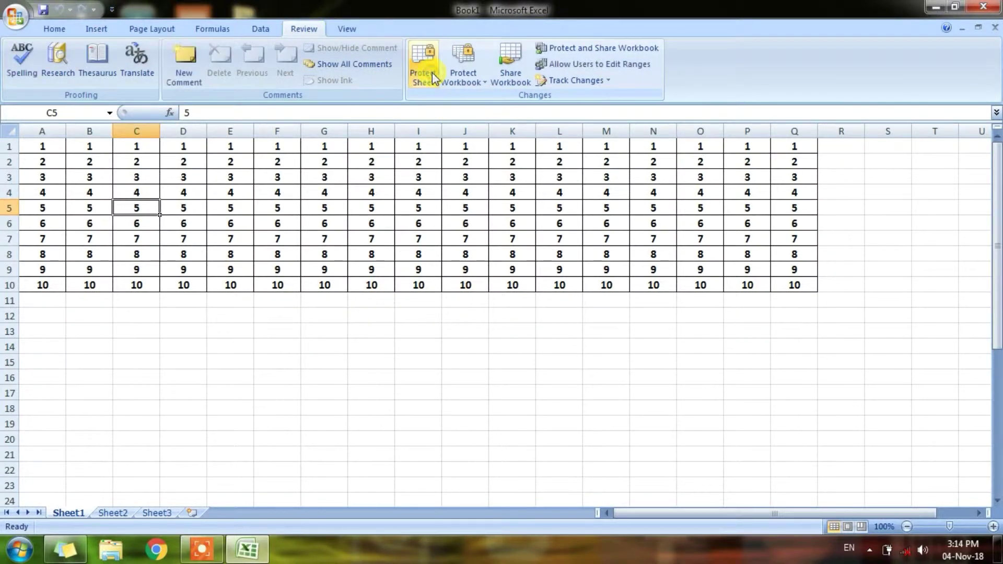
{"action": "left_click", "coordinate": [331, 177]}
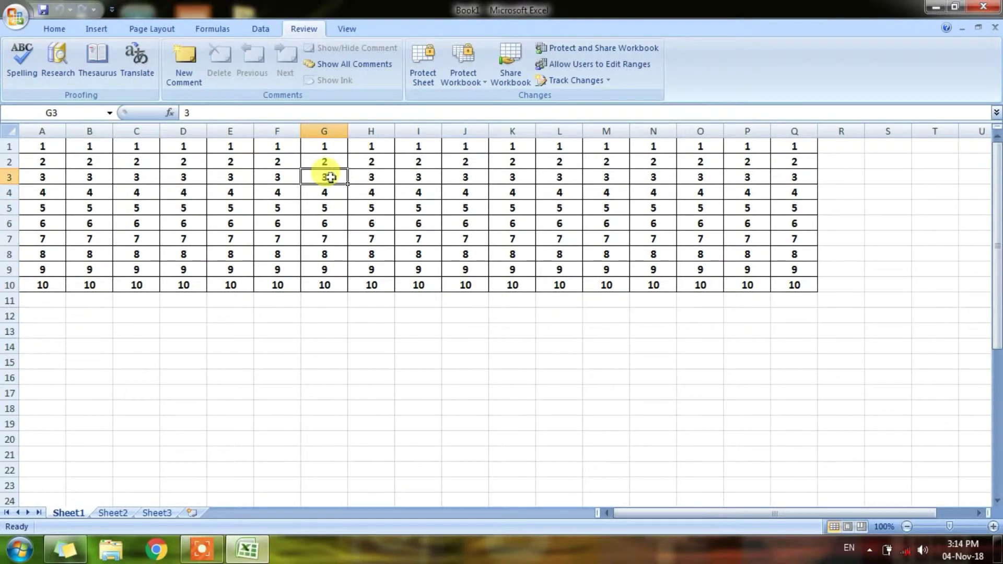
{"action": "left_click", "coordinate": [55, 29]}
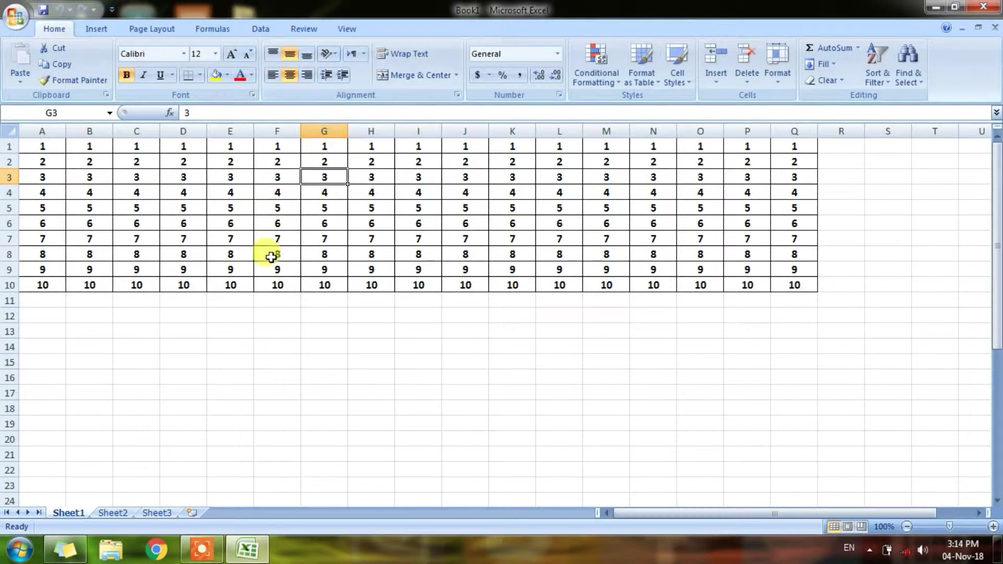
{"action": "left_click", "coordinate": [290, 257]}
{"action": "type", "text": "88"}
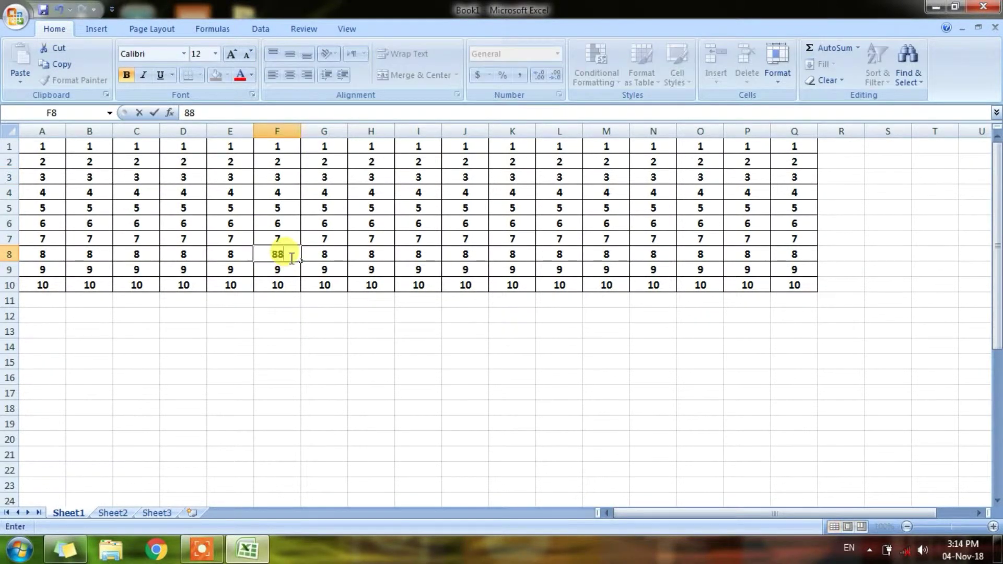
{"action": "left_click", "coordinate": [319, 316]}
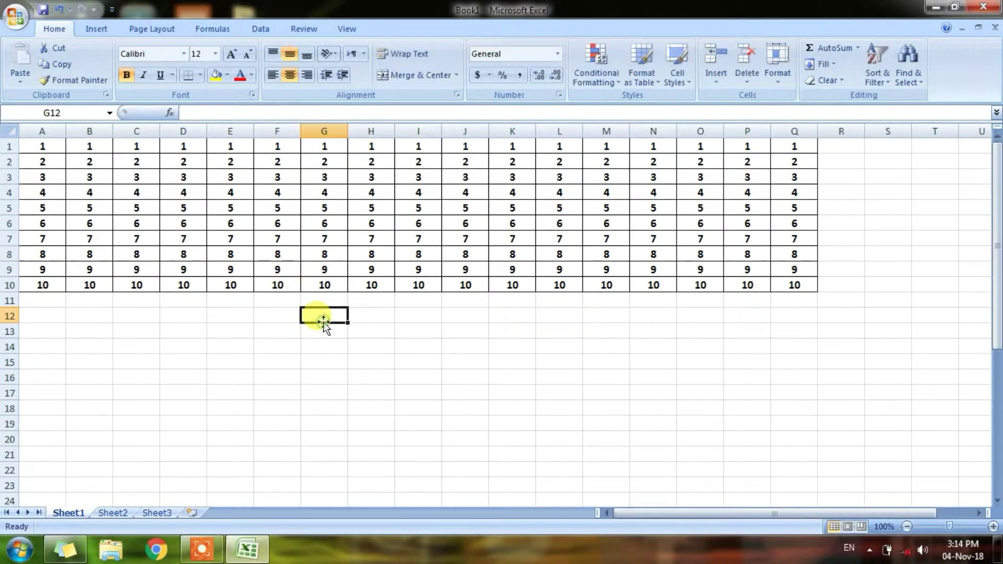
- Use AutoSum to put =SUM(D1:D10) in D11, showing 55
{"action": "left_click", "coordinate": [217, 316]}
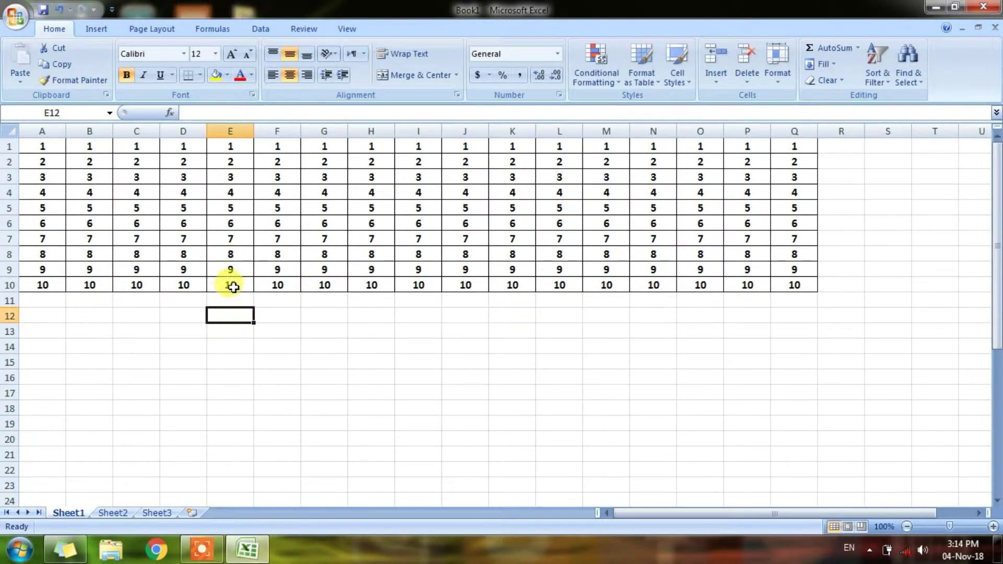
{"action": "left_click", "coordinate": [192, 301]}
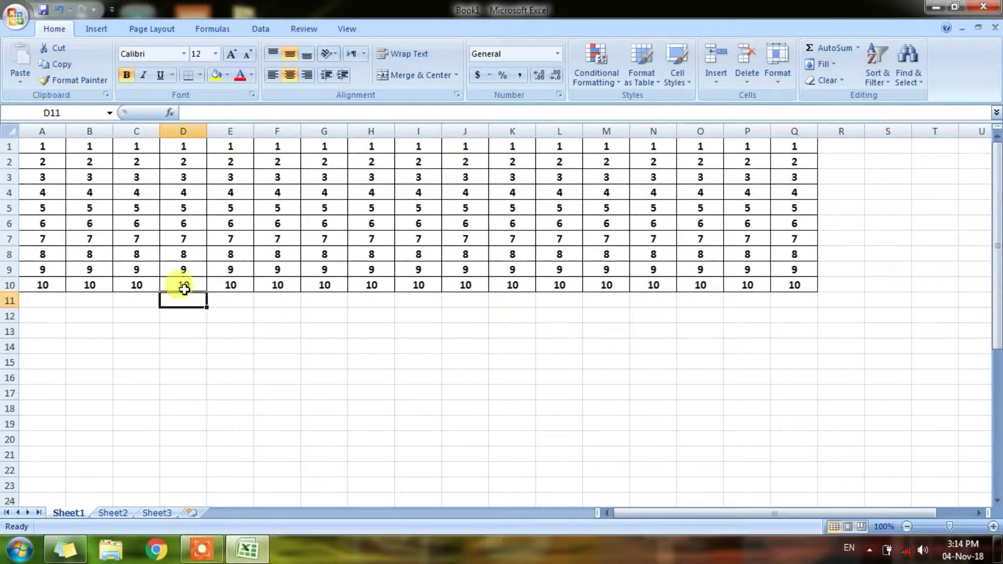
{"action": "left_click", "coordinate": [836, 48]}
{"action": "key", "text": "Return"}
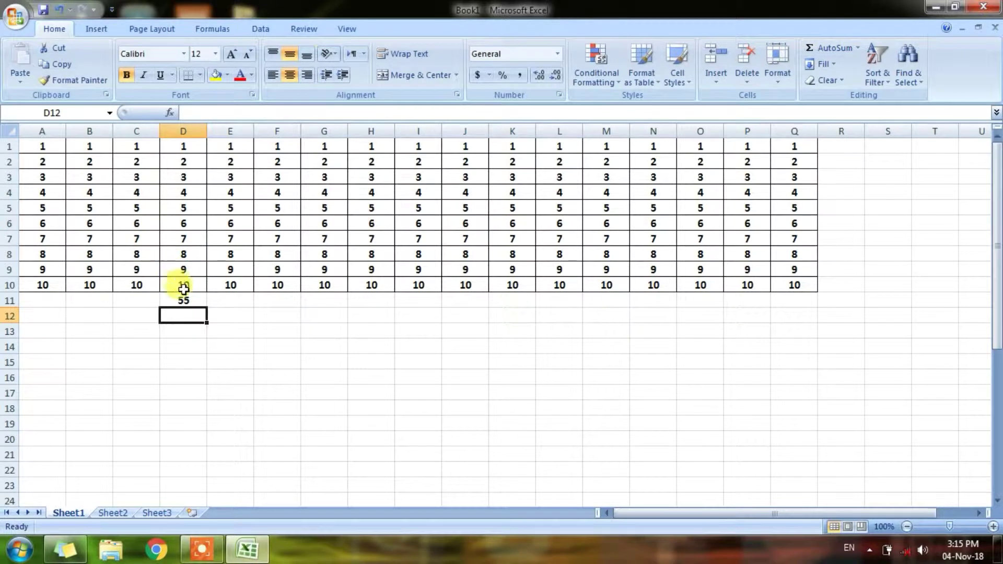
{"action": "left_click", "coordinate": [186, 299]}
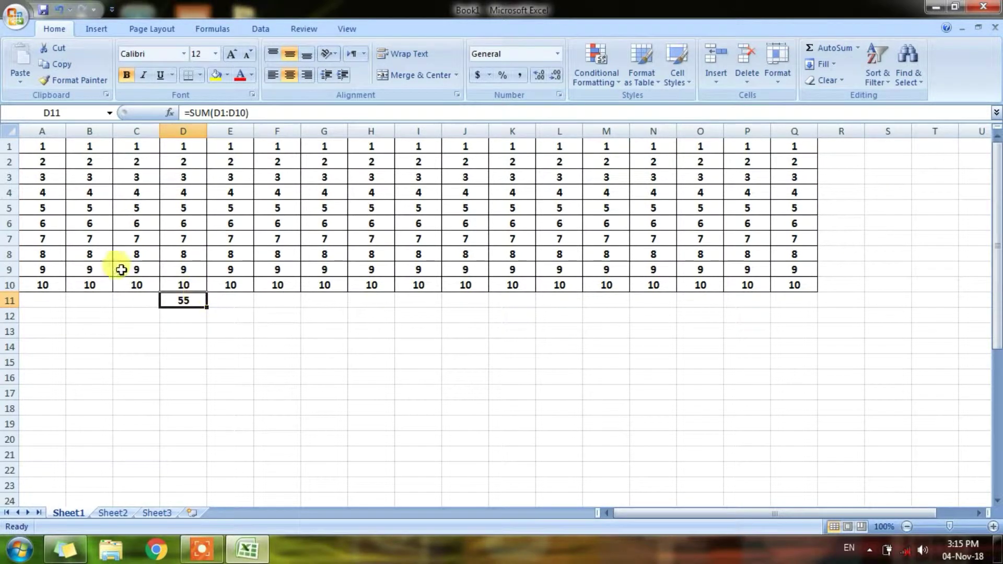
{"action": "left_click", "coordinate": [12, 134]}
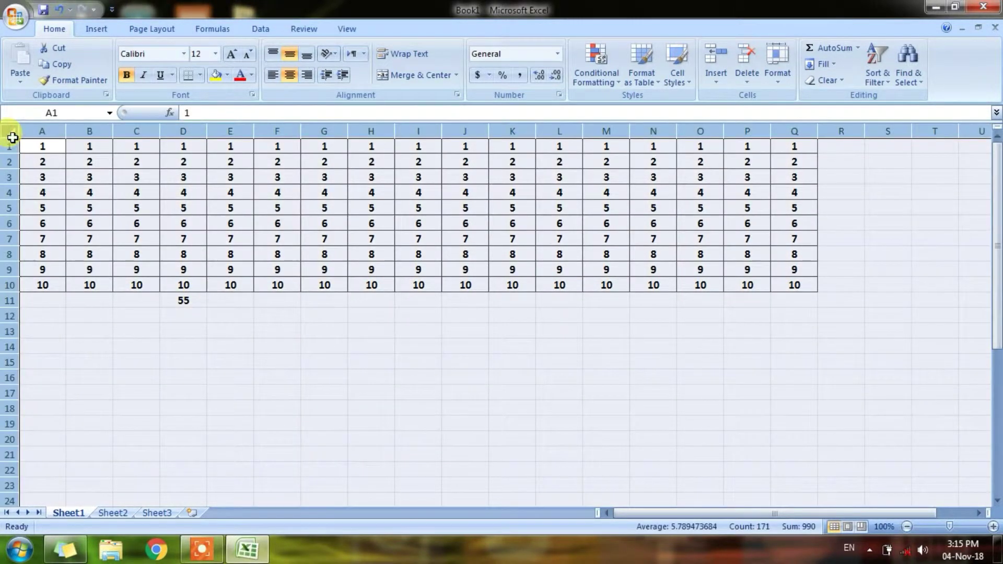
- Untick Locked in Format Cells Protection for all cells on the sheet
{"action": "right_click", "coordinate": [193, 256]}
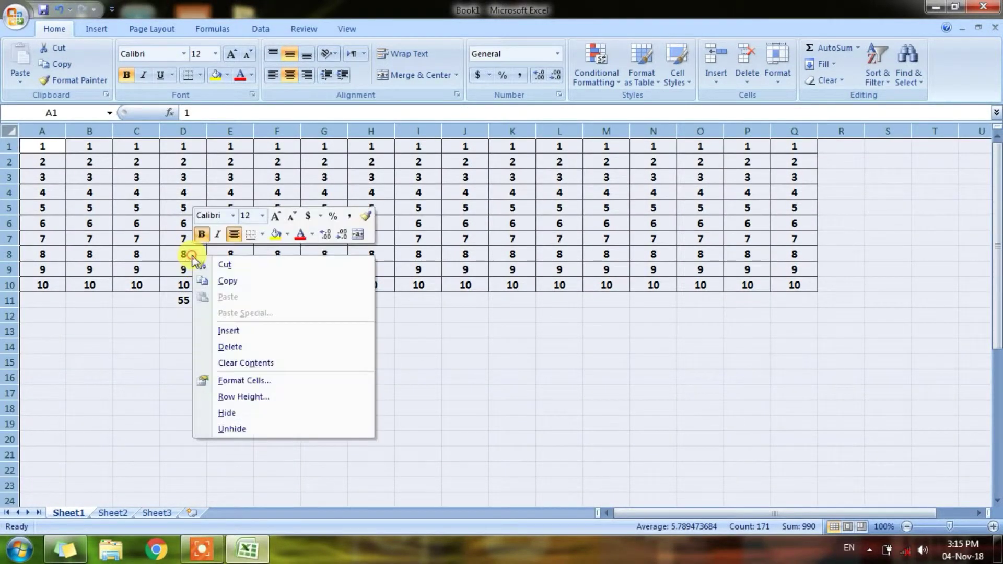
{"action": "left_click", "coordinate": [272, 381]}
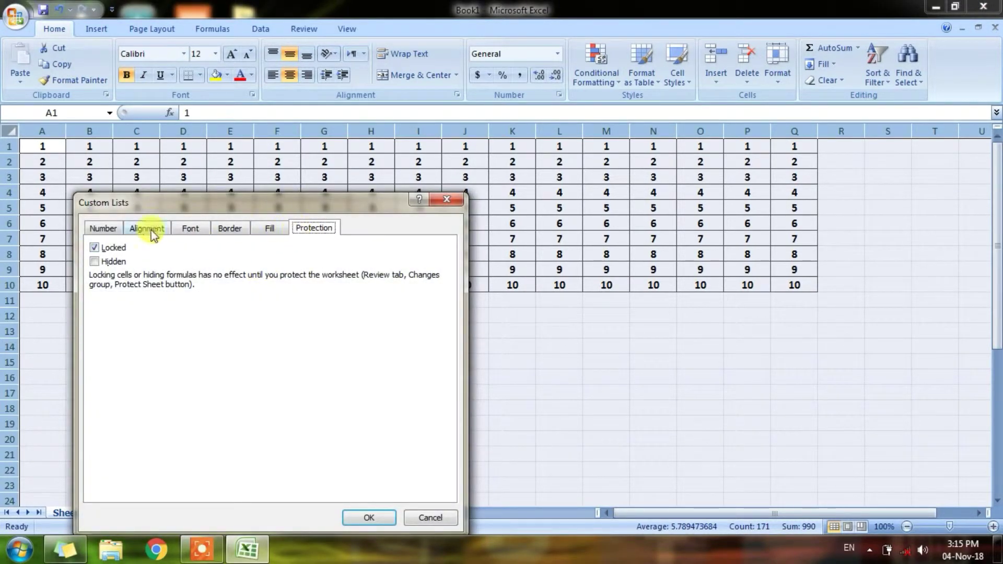
{"action": "left_click", "coordinate": [106, 249]}
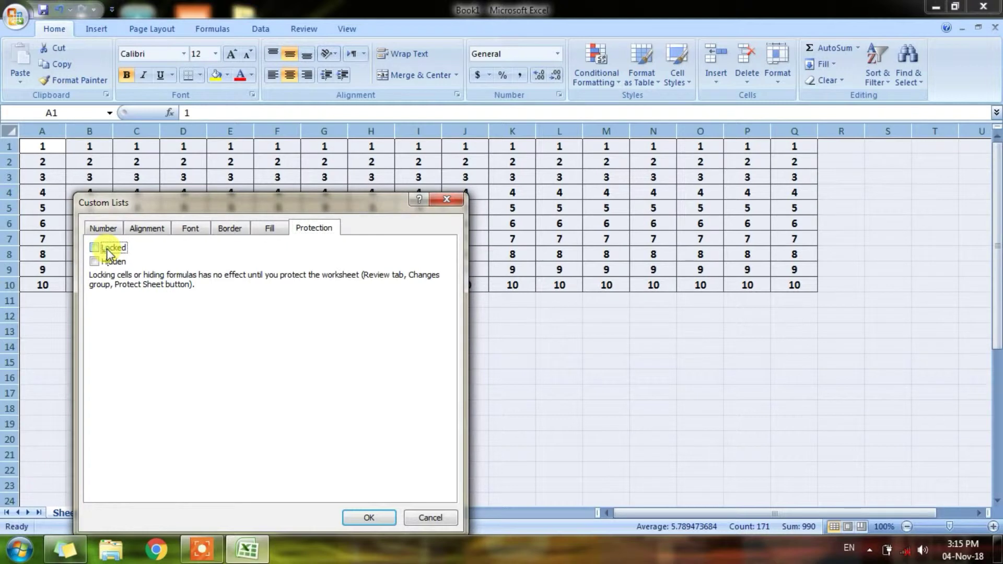
{"action": "left_click_drag", "start_coordinate": [135, 202], "coordinate": [127, 128]}
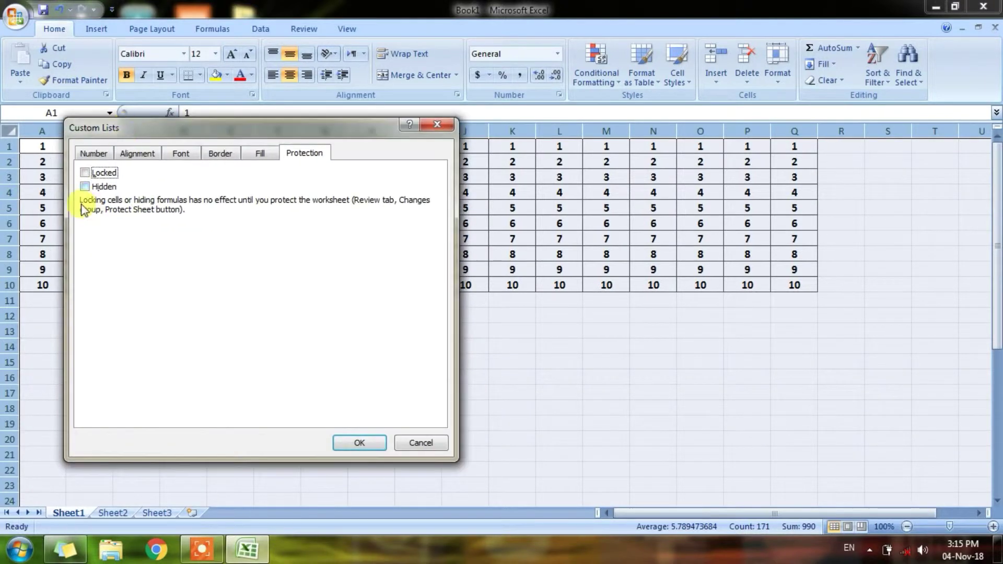
{"action": "left_click", "coordinate": [354, 441]}
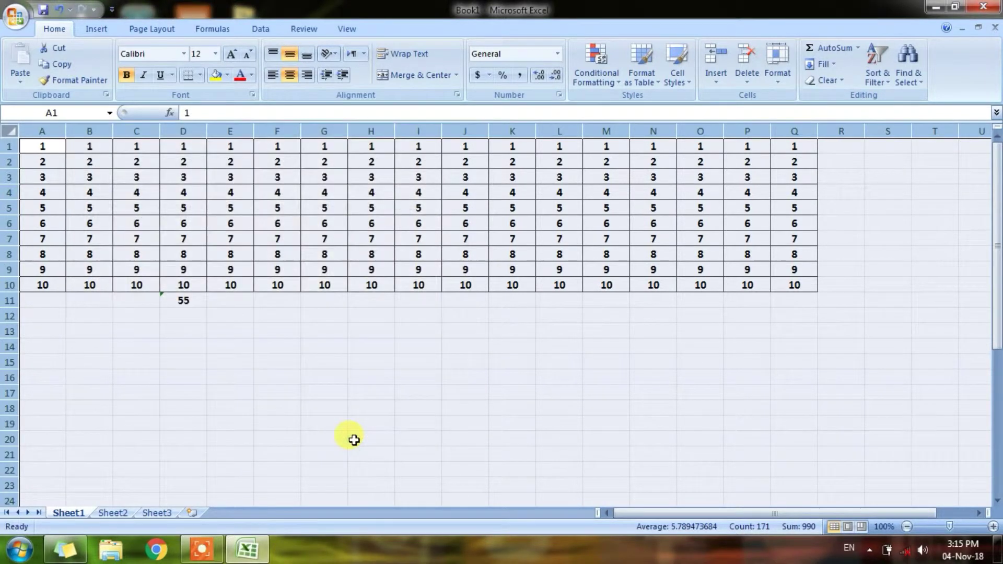
{"action": "left_click", "coordinate": [251, 315]}
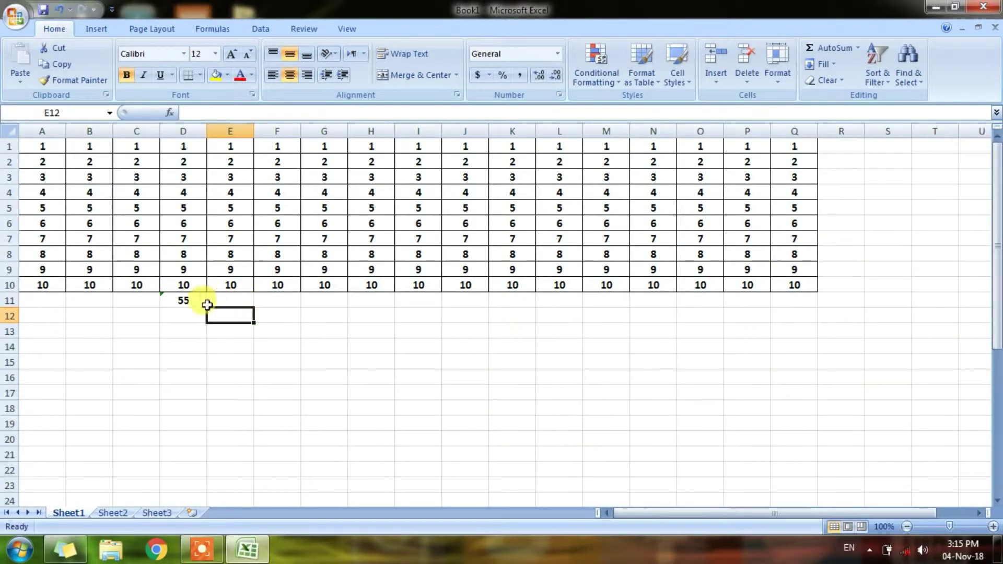
{"action": "left_click", "coordinate": [193, 300]}
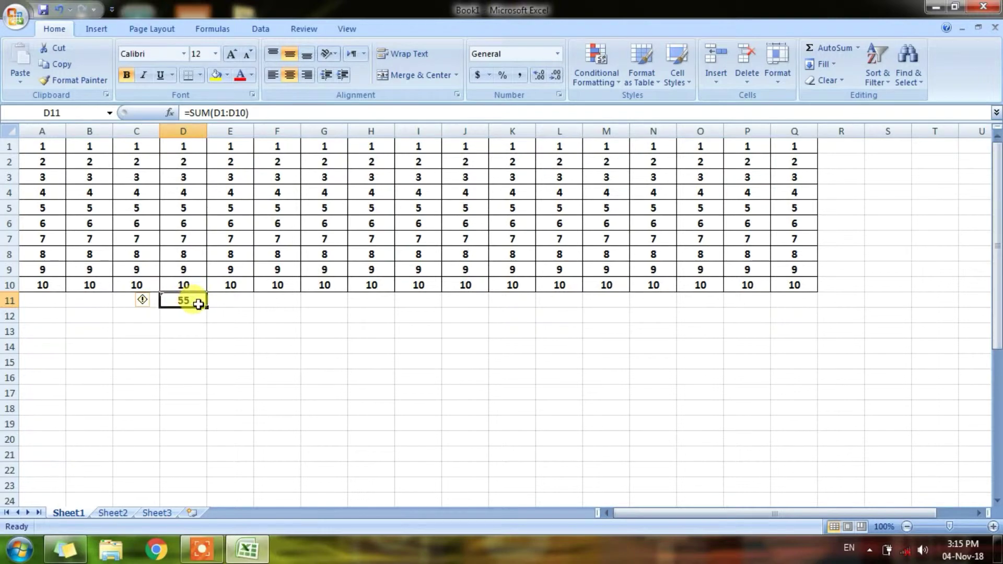
- Tick Locked in D11's Format Cells Protection settings
{"action": "right_click", "coordinate": [197, 300]}
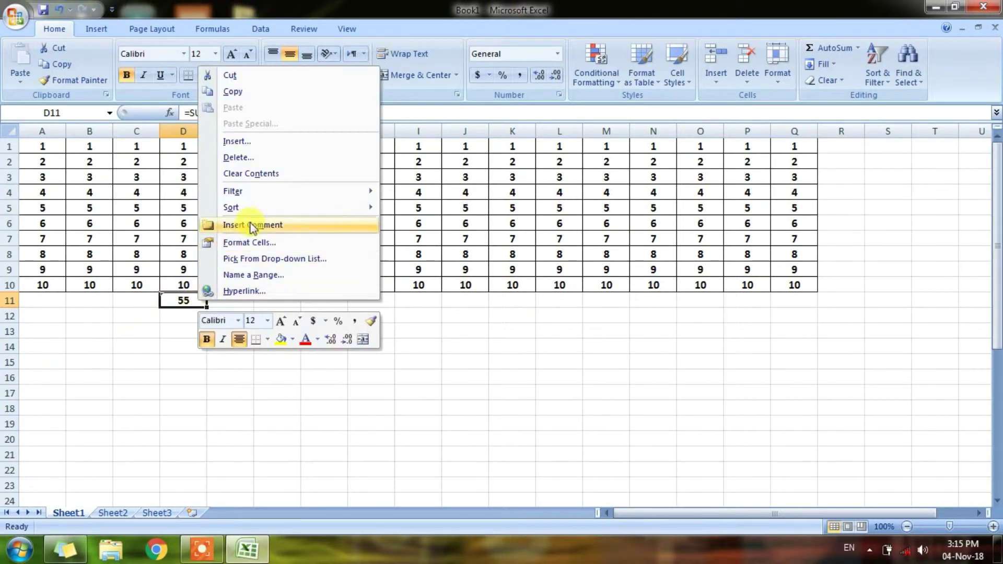
{"action": "left_click", "coordinate": [251, 242]}
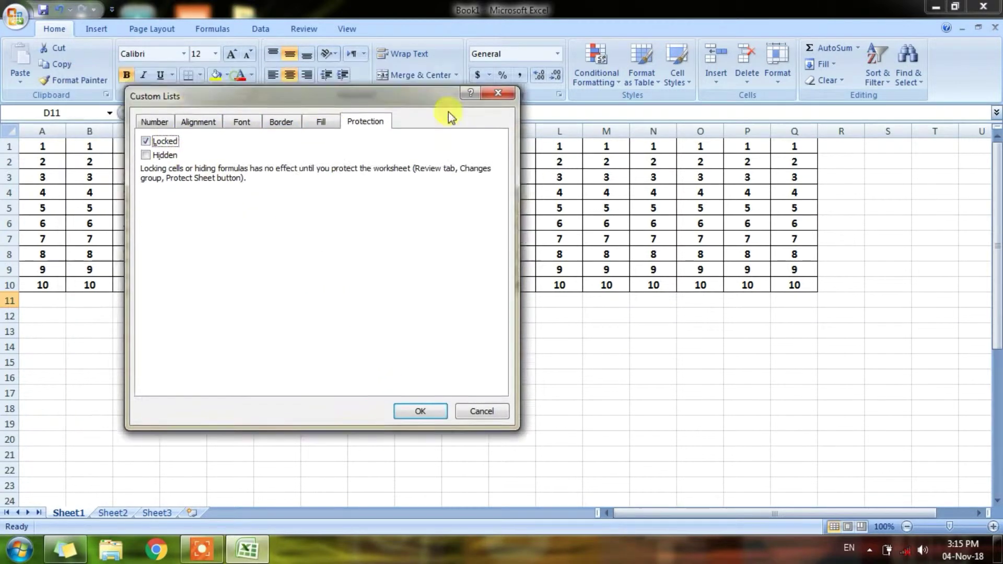
{"action": "left_click_drag", "start_coordinate": [239, 80], "coordinate": [602, 121]}
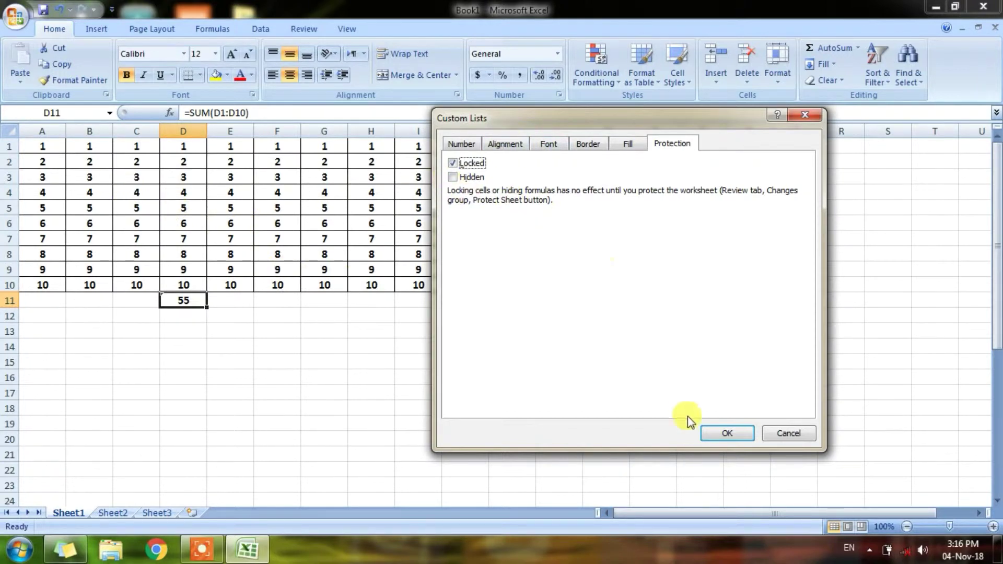
{"action": "left_click", "coordinate": [741, 441]}
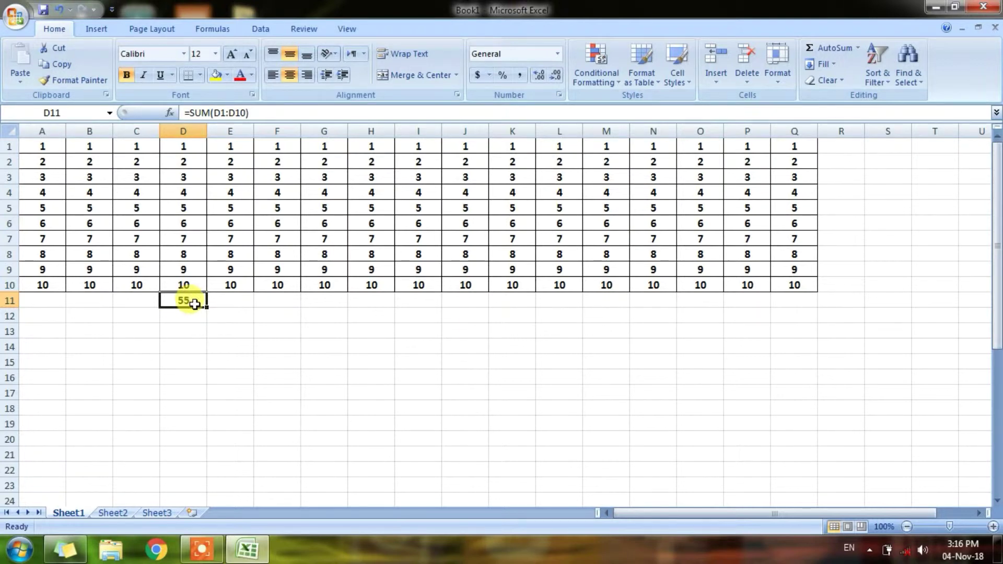
- Verify cell E7's Protection settings show Locked unticked, closing without changes
{"action": "left_click", "coordinate": [244, 244]}
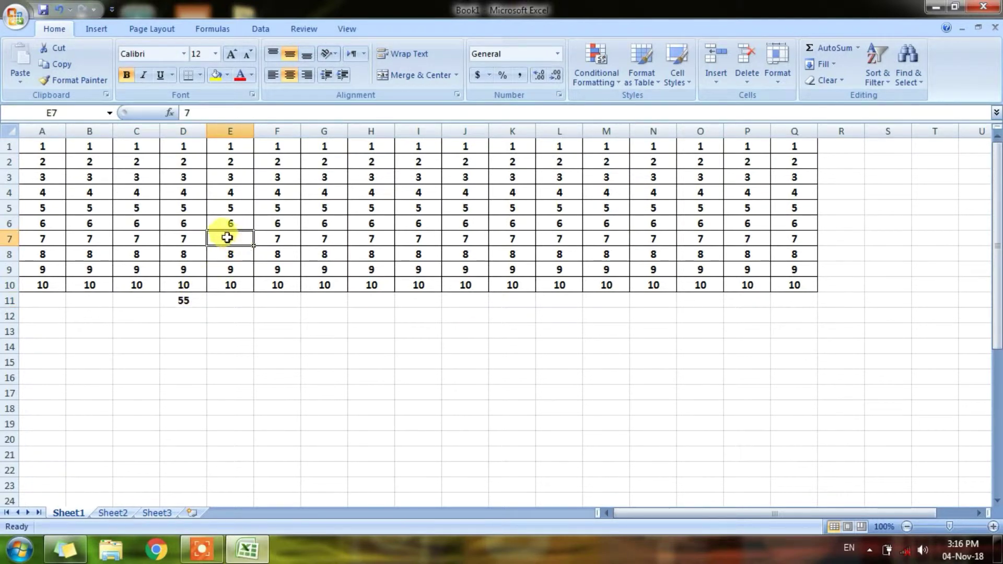
{"action": "right_click", "coordinate": [231, 239]}
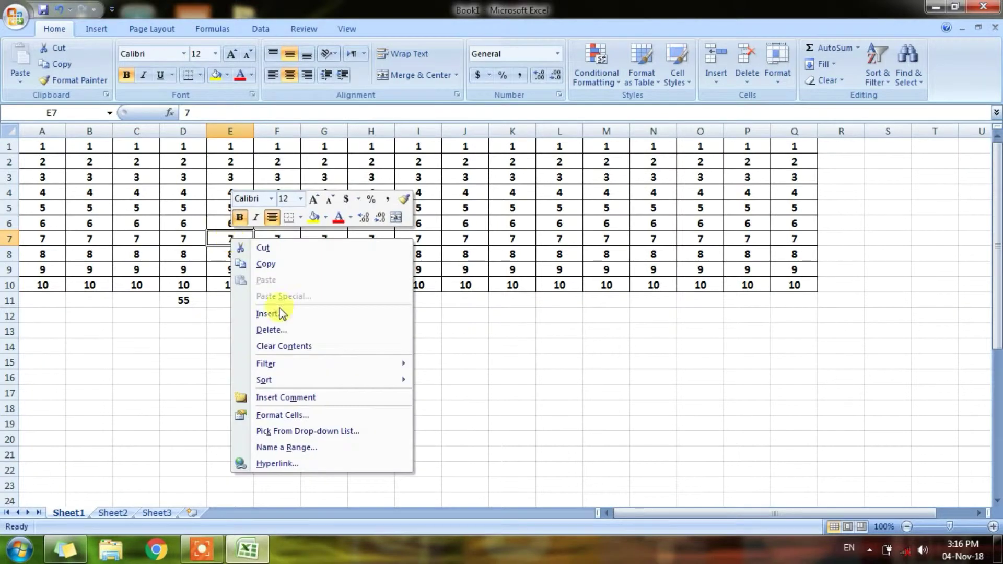
{"action": "left_click", "coordinate": [319, 416]}
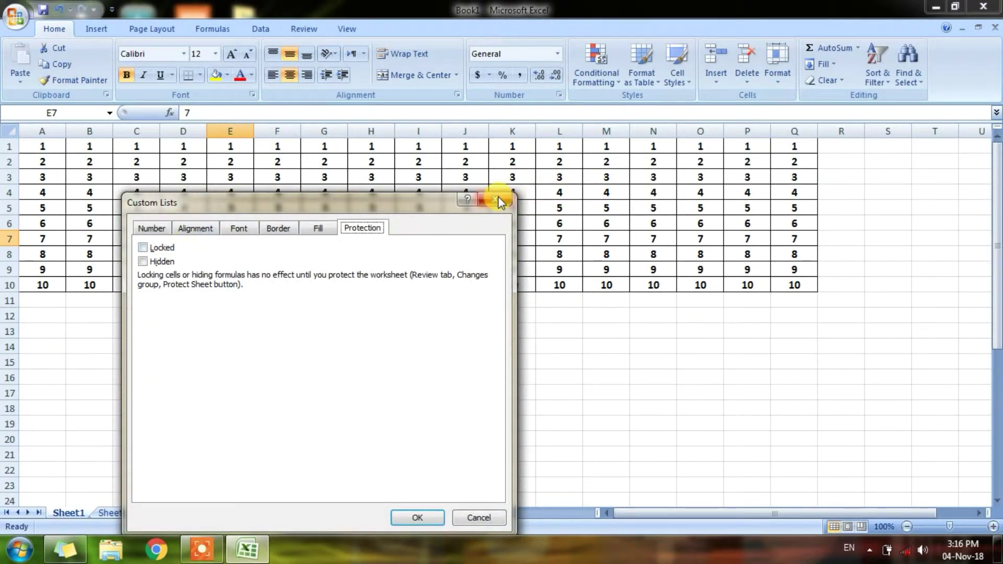
{"action": "left_click", "coordinate": [495, 199]}
{"action": "left_click", "coordinate": [194, 301]}
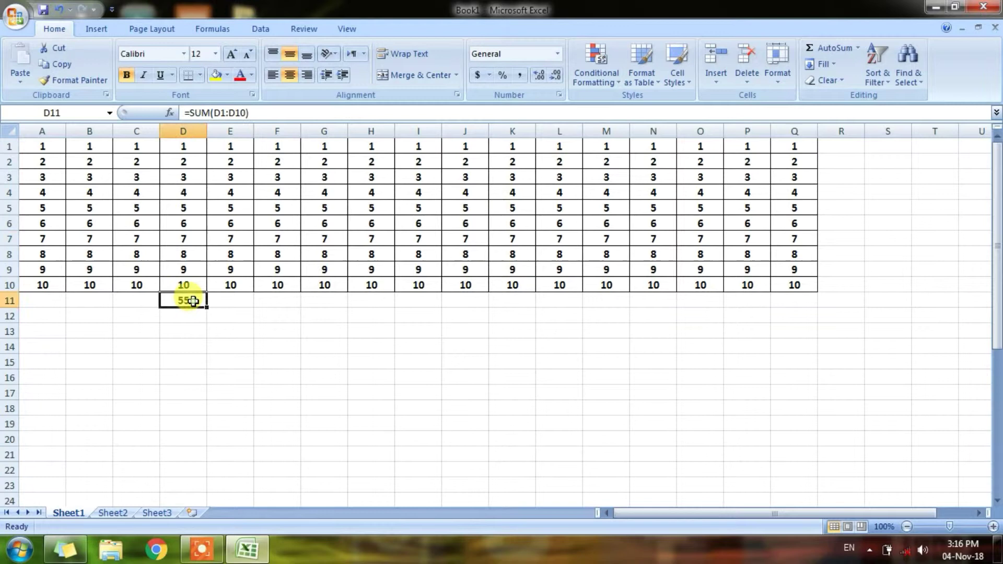
{"action": "left_click", "coordinate": [303, 28]}
{"action": "left_click", "coordinate": [423, 65]}
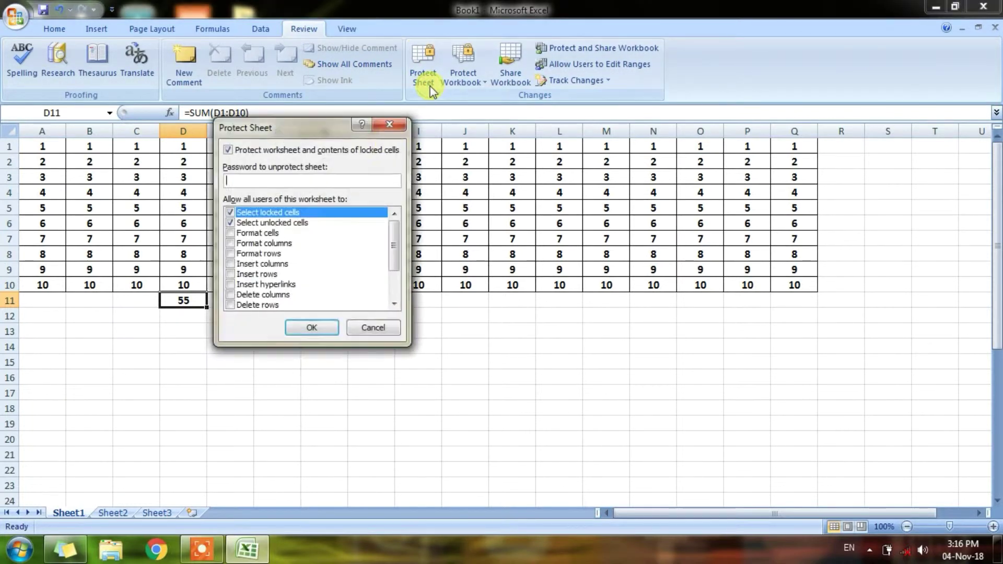
{"action": "left_click_drag", "start_coordinate": [280, 123], "coordinate": [459, 122]}
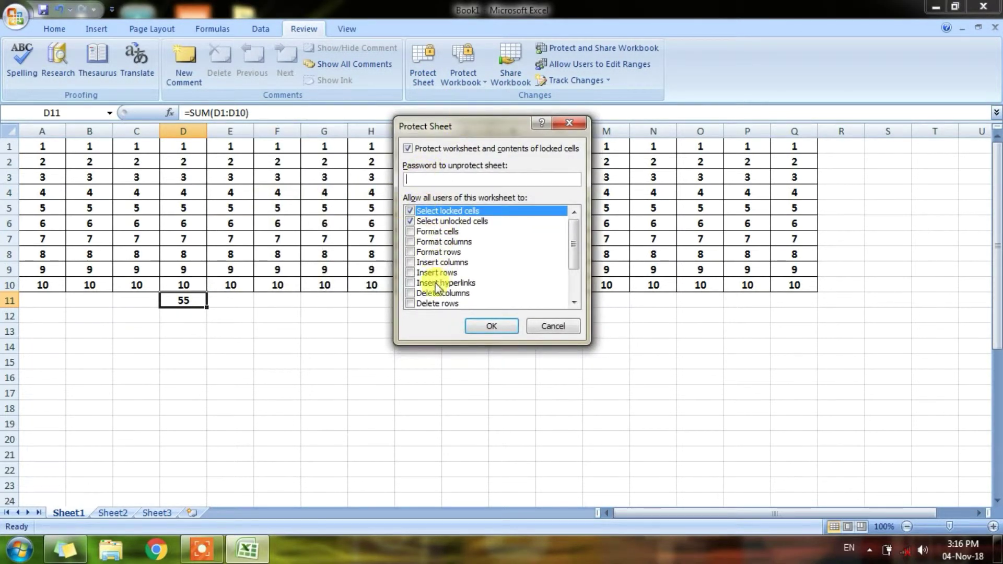
{"action": "left_click", "coordinate": [483, 327]}
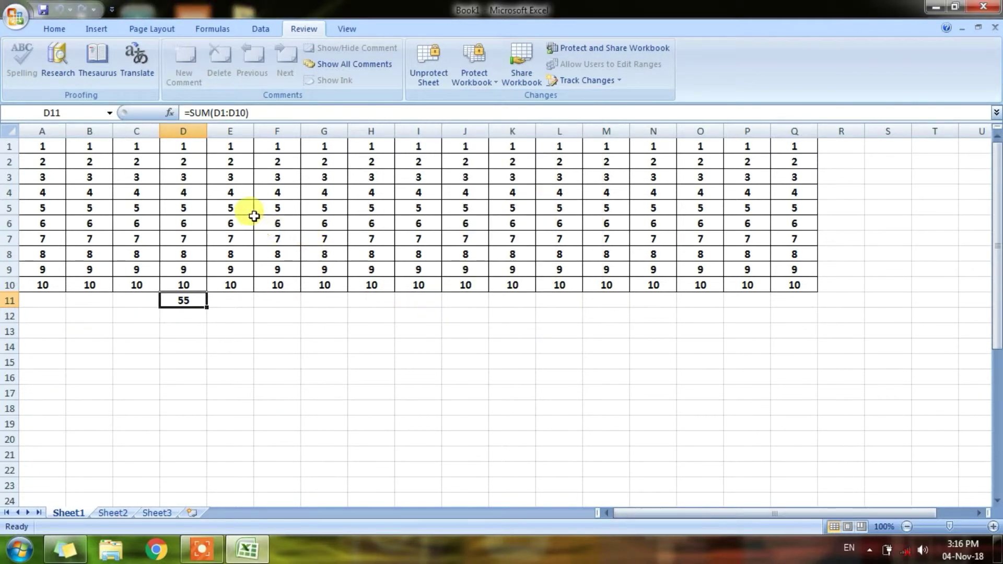
{"action": "left_click", "coordinate": [58, 28]}
{"action": "left_click", "coordinate": [229, 256]}
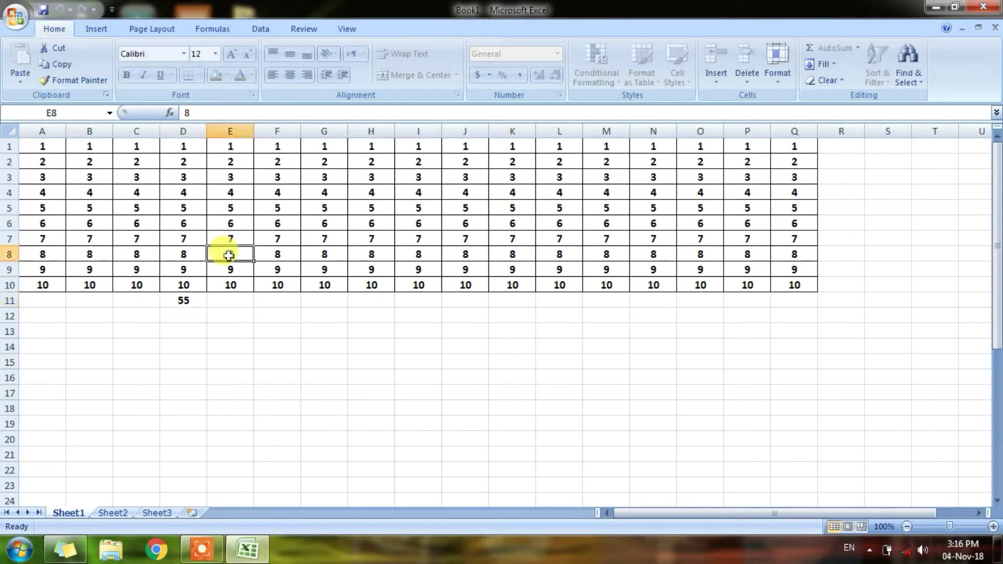
{"action": "type", "text": "8"}
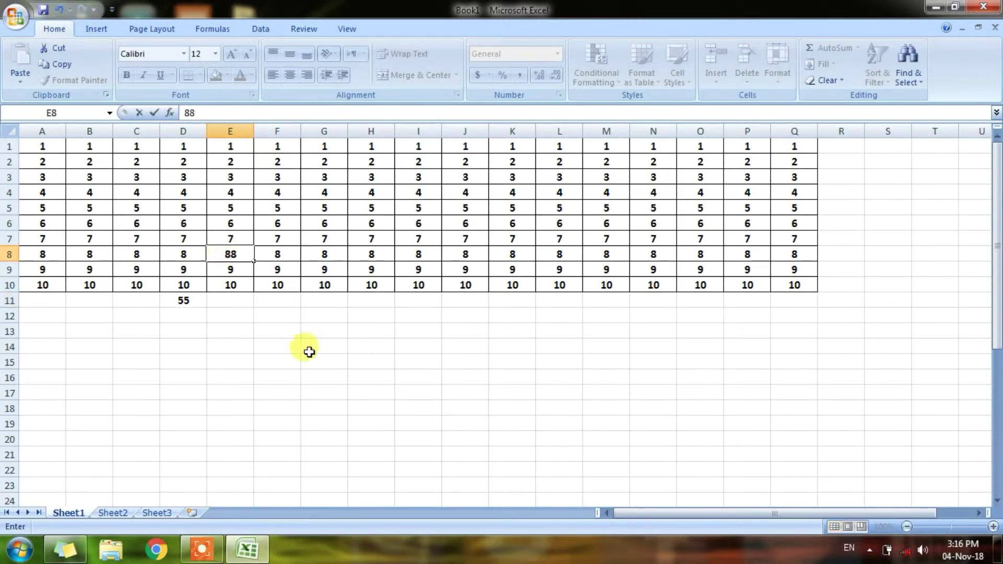
{"action": "left_click", "coordinate": [182, 302]}
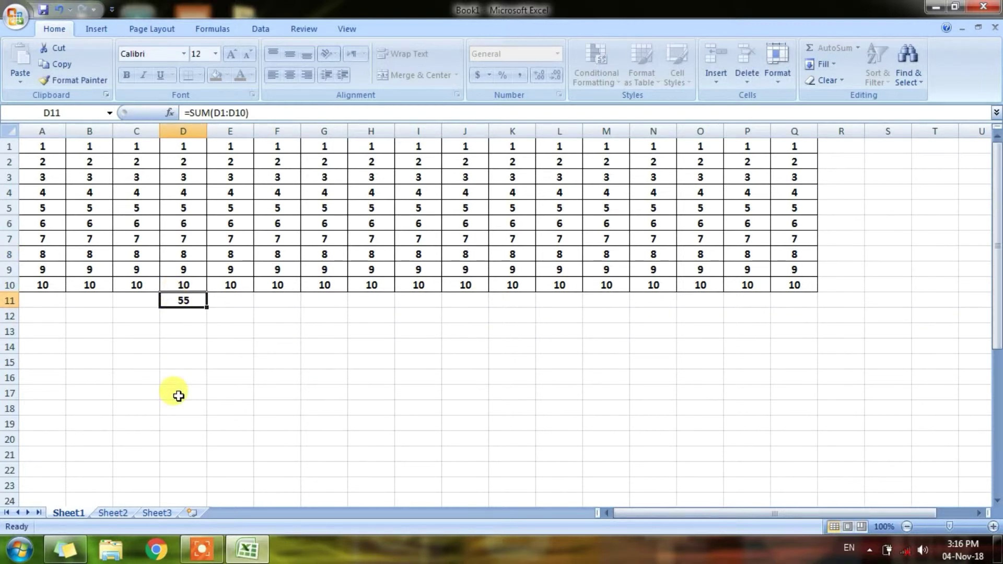
{"action": "key", "text": "Delete"}
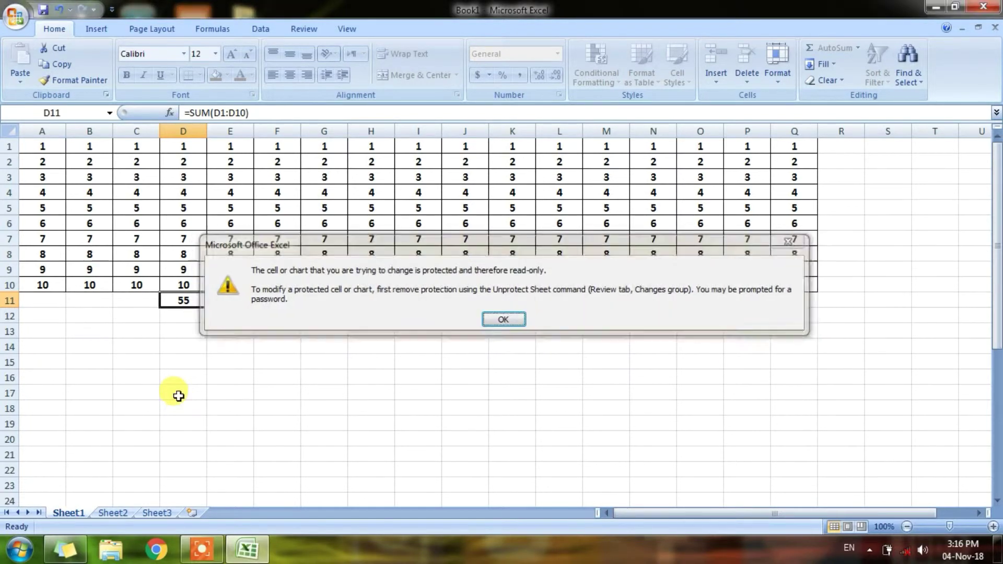
{"action": "key", "text": "Return"}
{"action": "double_click", "coordinate": [182, 303]}
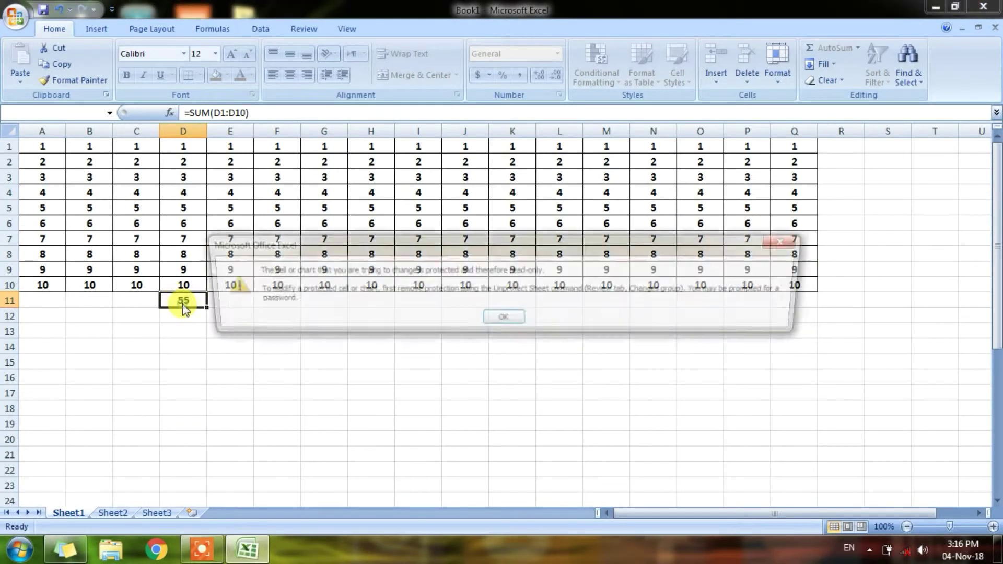
{"action": "left_click_drag", "start_coordinate": [243, 249], "coordinate": [292, 223]}
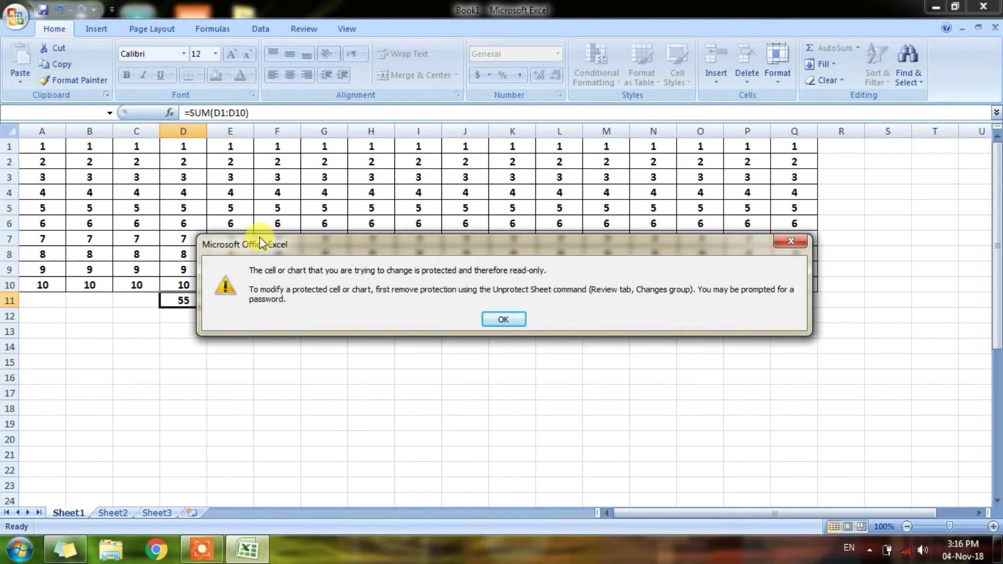
{"action": "left_click", "coordinate": [552, 293]}
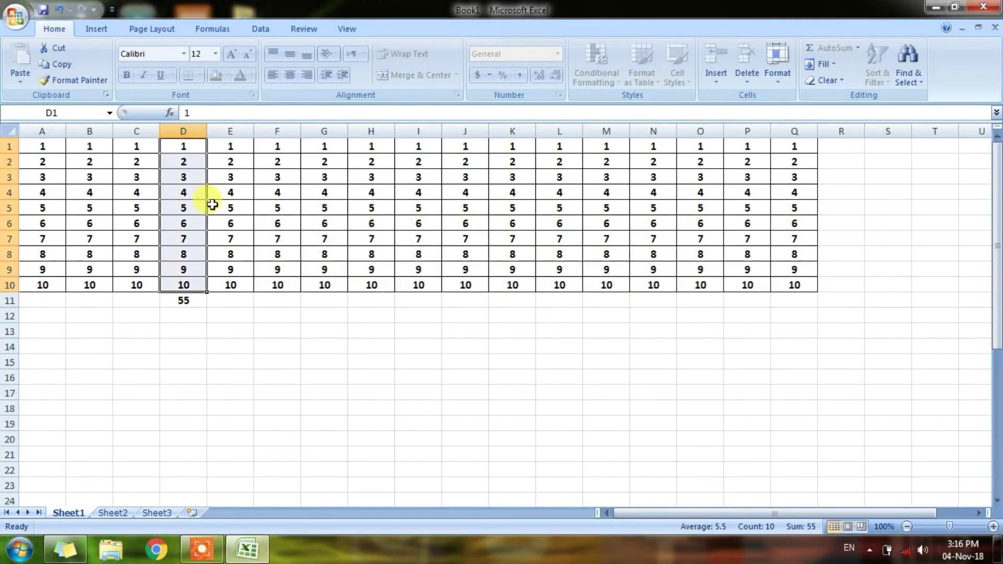
{"action": "left_click_drag", "start_coordinate": [195, 162], "coordinate": [183, 144]}
{"action": "left_click", "coordinate": [183, 144]}
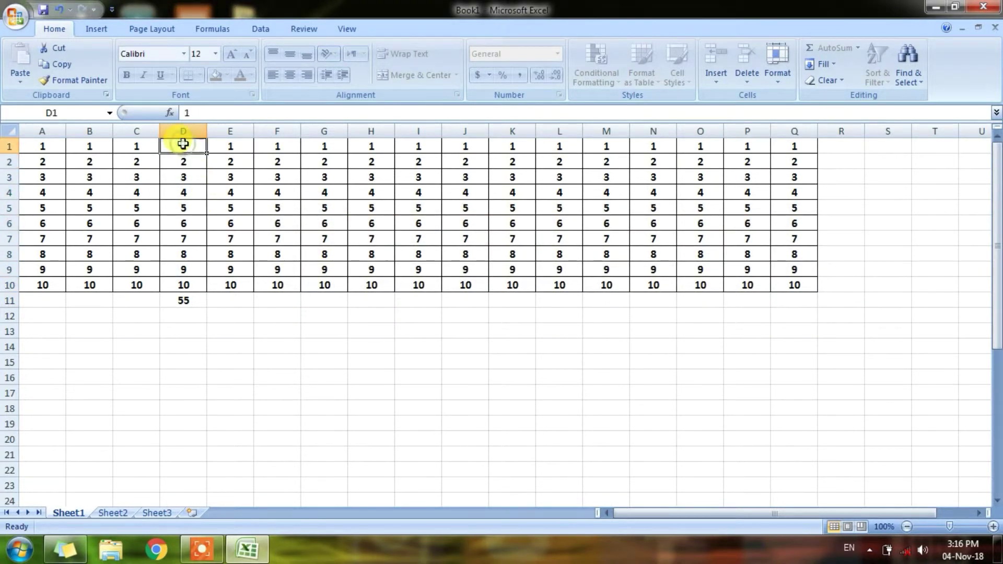
{"action": "type", "text": "3"}
{"action": "key", "text": "Return"}
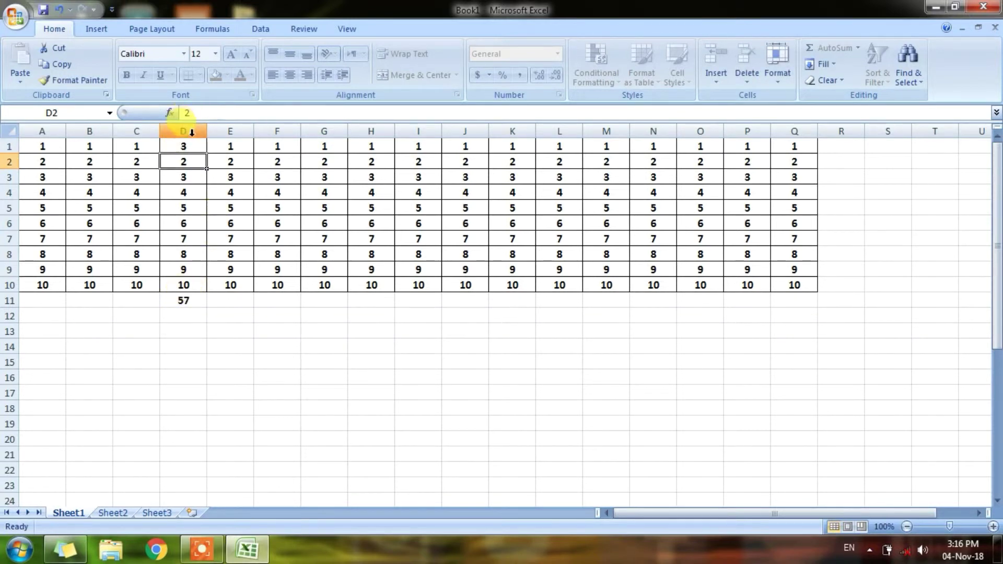
{"action": "type", "text": "1"}
{"action": "key", "text": "ctrl+z"}
- Unprotect the sheet from the Review tab
{"action": "left_click", "coordinate": [183, 300]}
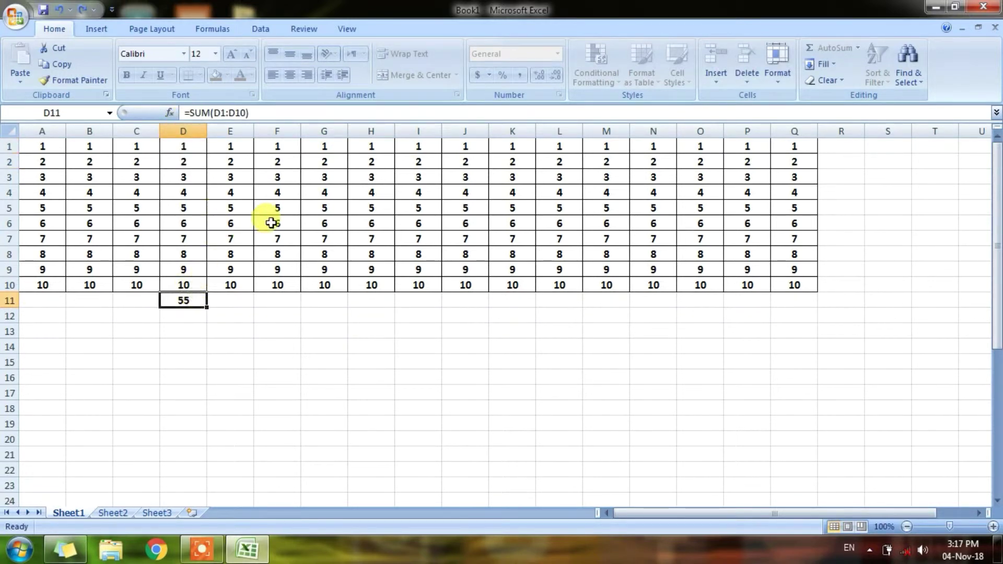
{"action": "left_click", "coordinate": [272, 223]}
{"action": "right_click", "coordinate": [271, 223]}
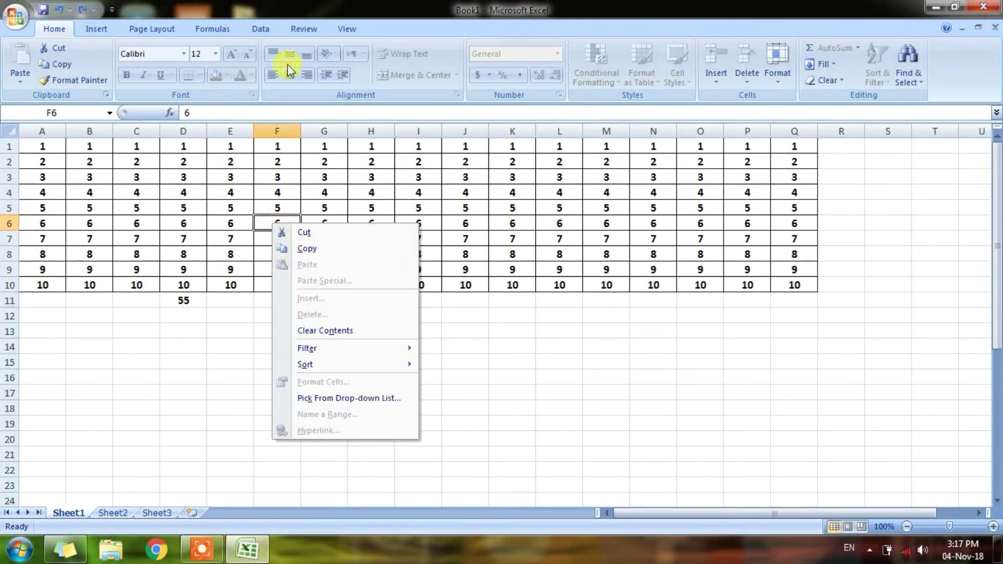
{"action": "left_click", "coordinate": [259, 223]}
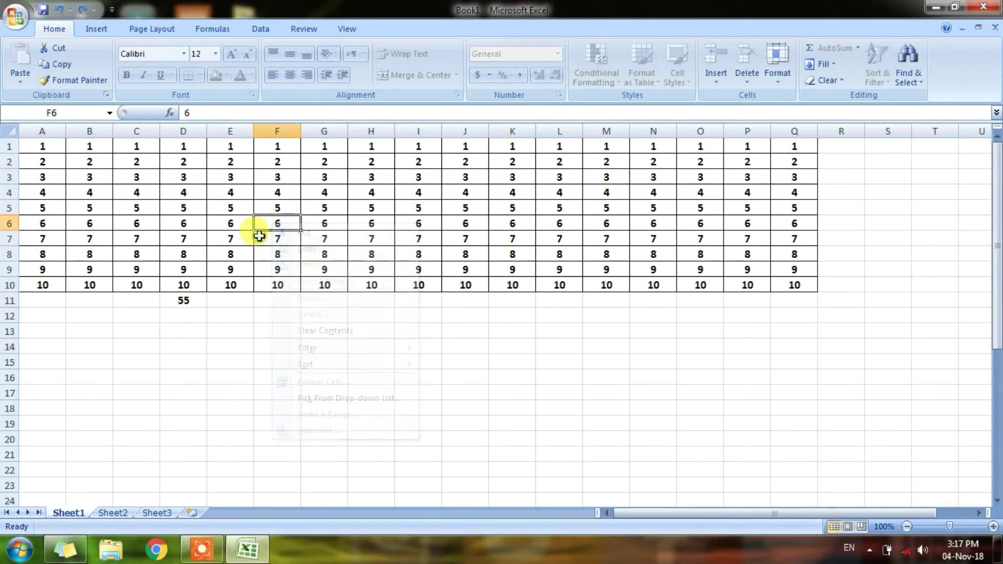
{"action": "left_click", "coordinate": [303, 30]}
{"action": "left_click", "coordinate": [423, 64]}
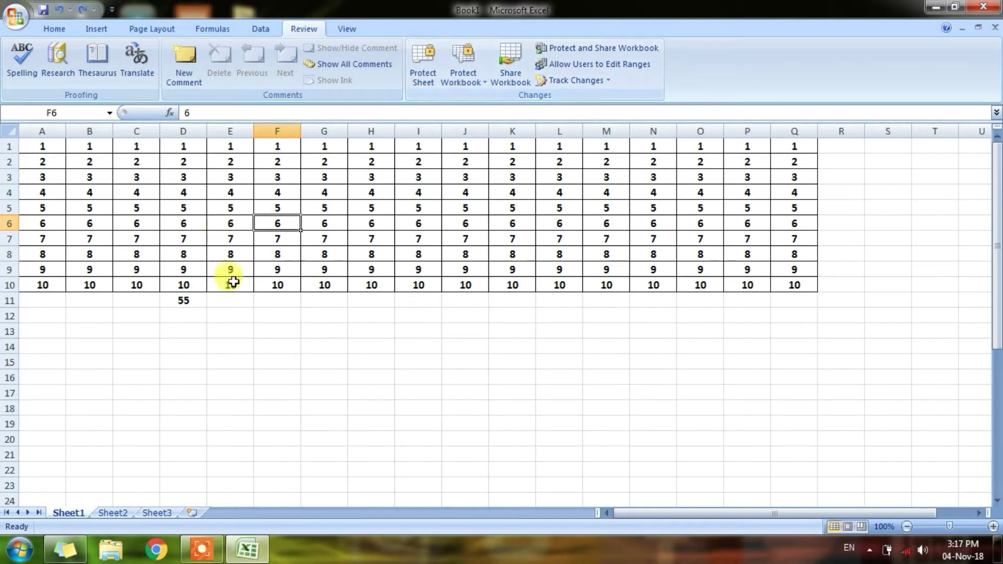
- Mark cells D1:D11 as Locked in Format Cells Protection, then reopen to verify
{"action": "mouse_move", "coordinate": [185, 145]}
{"action": "left_mouse_down"}
{"action": "mouse_move", "coordinate": [185, 315]}
{"action": "mouse_move", "coordinate": [185, 299]}
{"action": "left_mouse_up"}
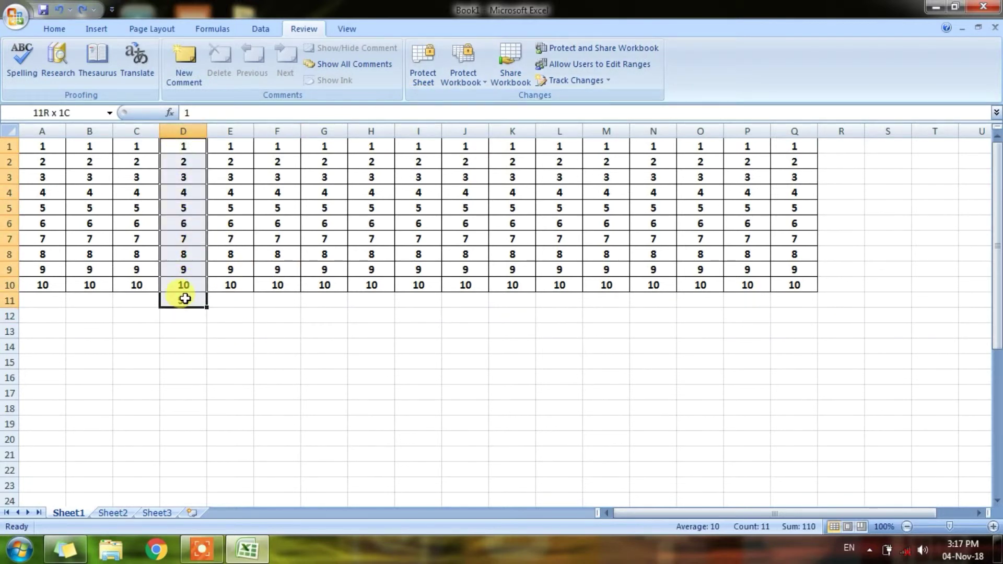
{"action": "right_click", "coordinate": [177, 180]}
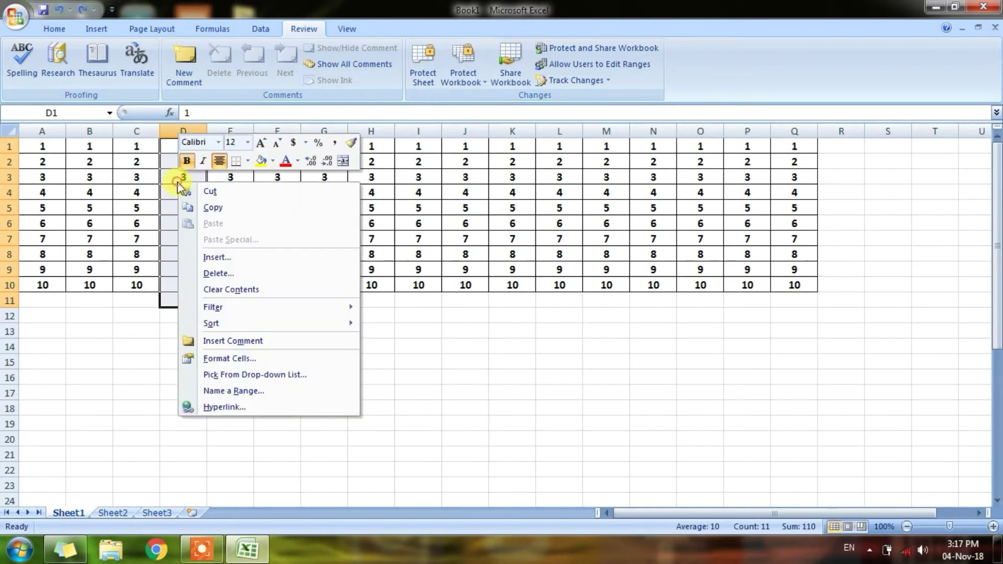
{"action": "left_click", "coordinate": [251, 359]}
{"action": "left_click", "coordinate": [96, 235]}
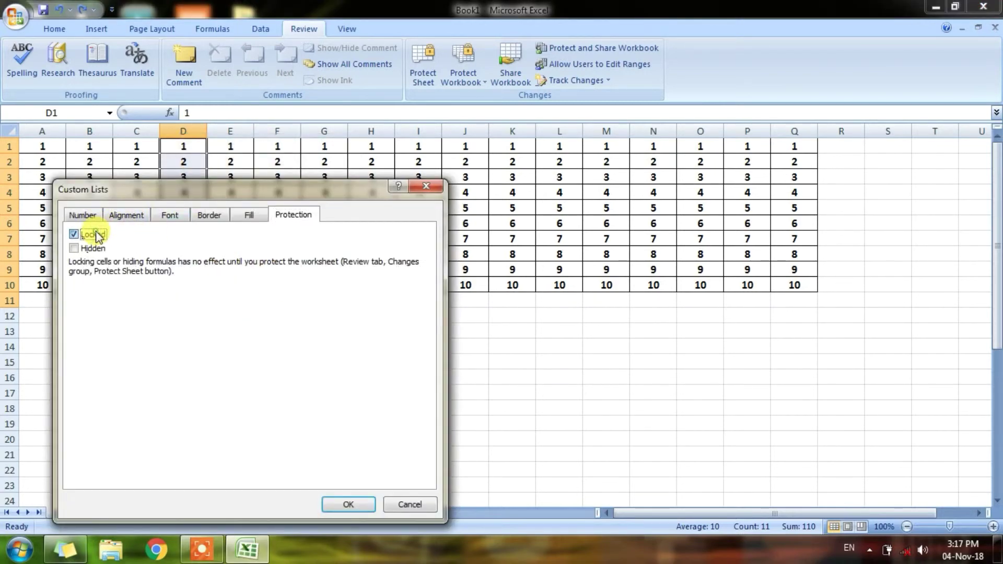
{"action": "left_click", "coordinate": [84, 234]}
{"action": "left_click", "coordinate": [362, 502]}
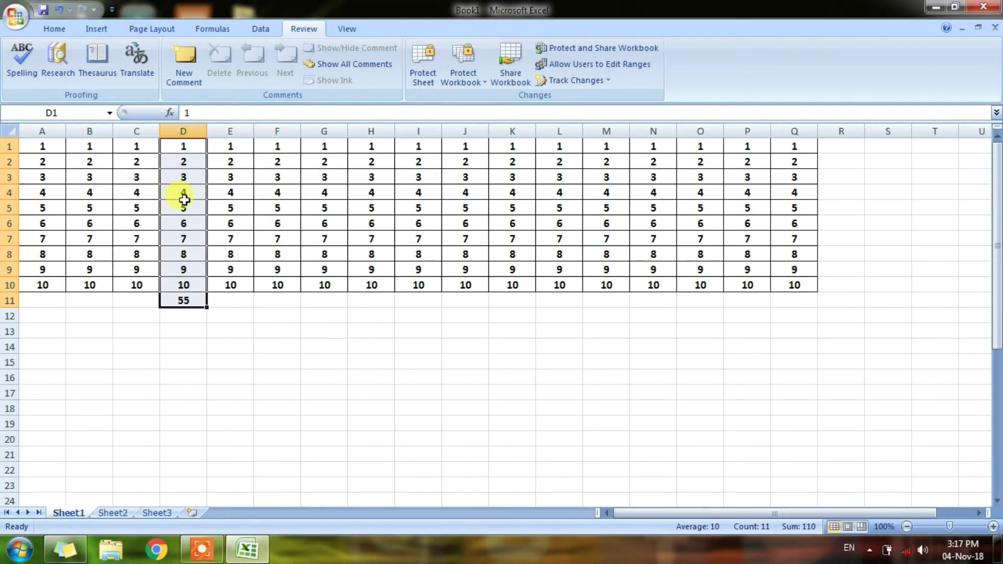
{"action": "right_click", "coordinate": [185, 198]}
{"action": "left_click", "coordinate": [270, 379]}
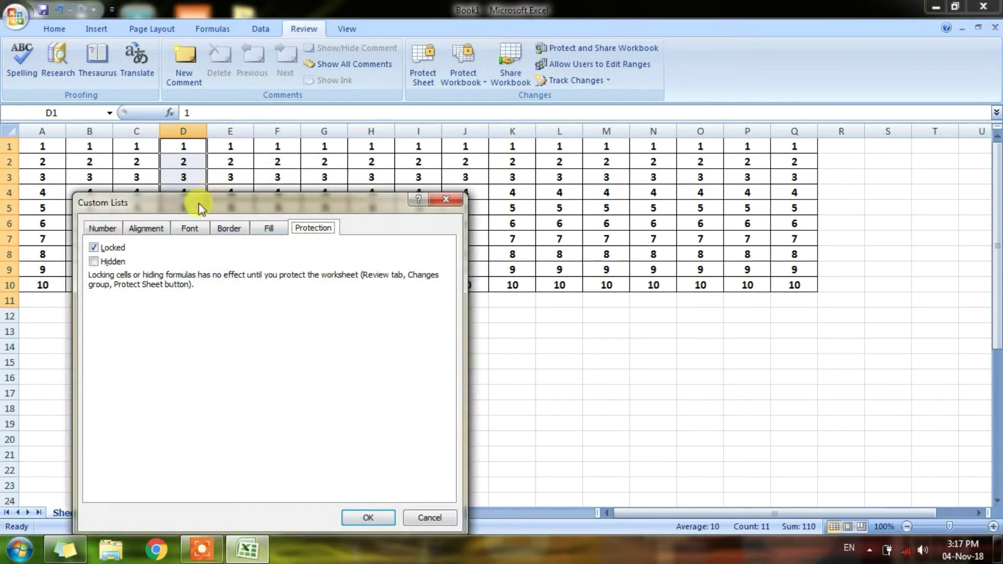
{"action": "mouse_move", "coordinate": [199, 202]}
{"action": "left_mouse_down"}
{"action": "mouse_move", "coordinate": [441, 184]}
{"action": "mouse_move", "coordinate": [434, 168]}
{"action": "left_mouse_up"}
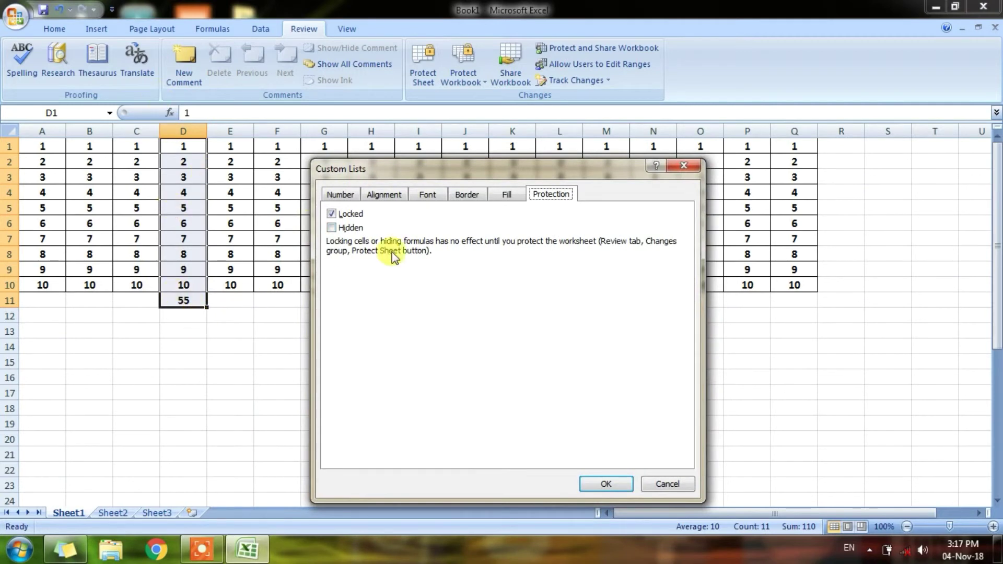
- Protect the sheet with a password, re-entering the password to confirm it
{"action": "left_click", "coordinate": [608, 484]}
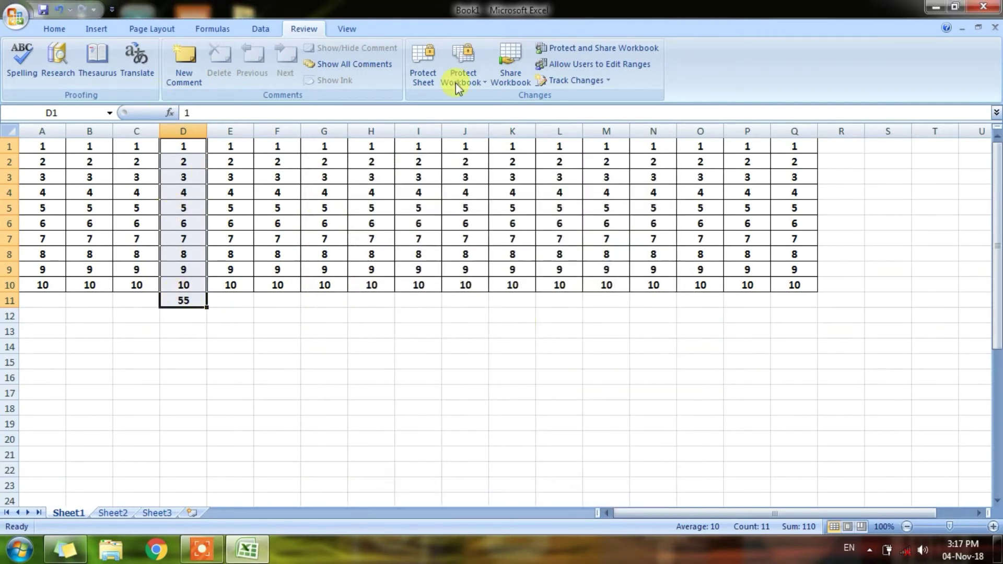
{"action": "left_click", "coordinate": [432, 78]}
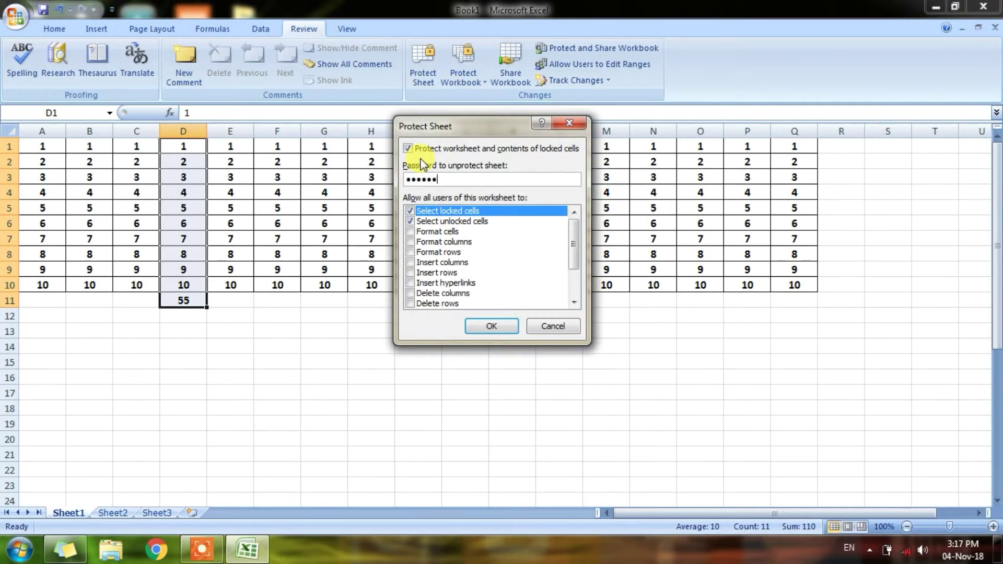
{"action": "left_click", "coordinate": [501, 325]}
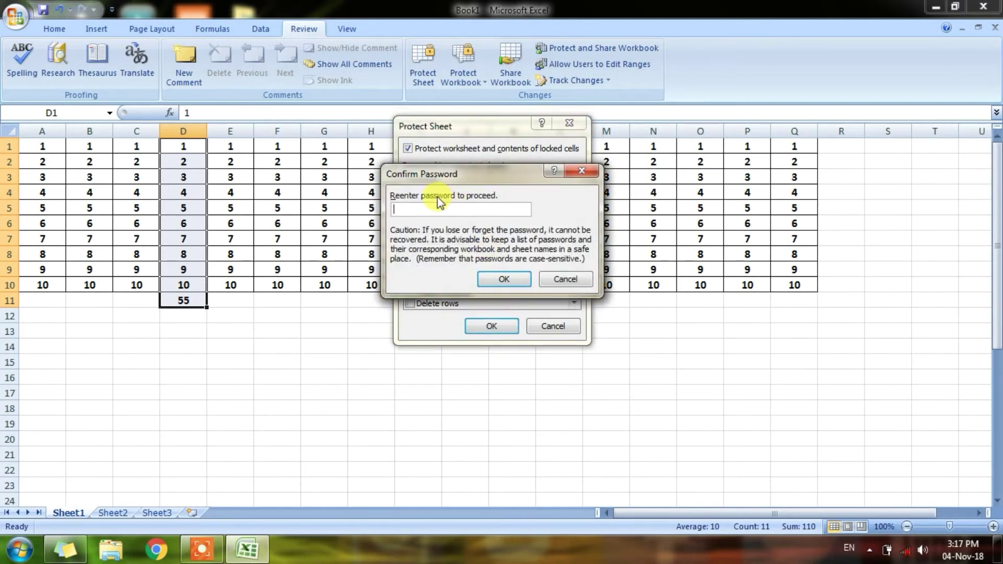
{"action": "key", "text": "BackSpace"}
{"action": "key", "text": "BackSpace"}
{"action": "left_click", "coordinate": [503, 279]}
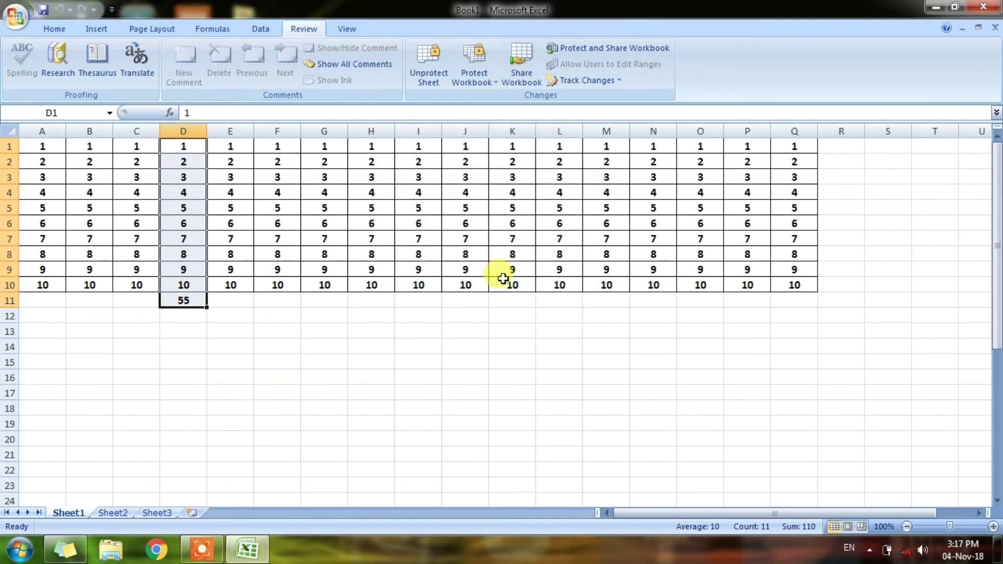
{"action": "left_click", "coordinate": [251, 220]}
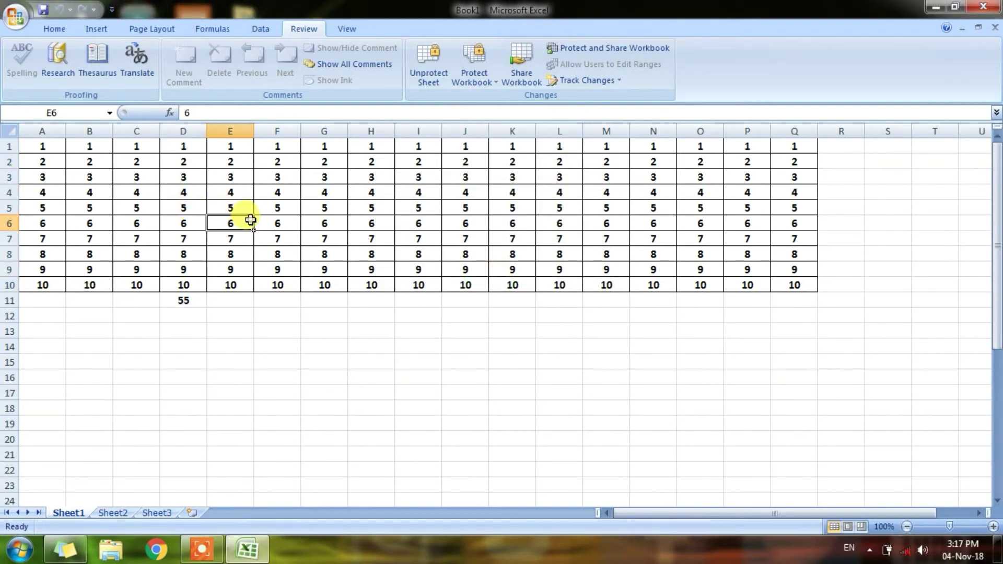
{"action": "double_click", "coordinate": [190, 196]}
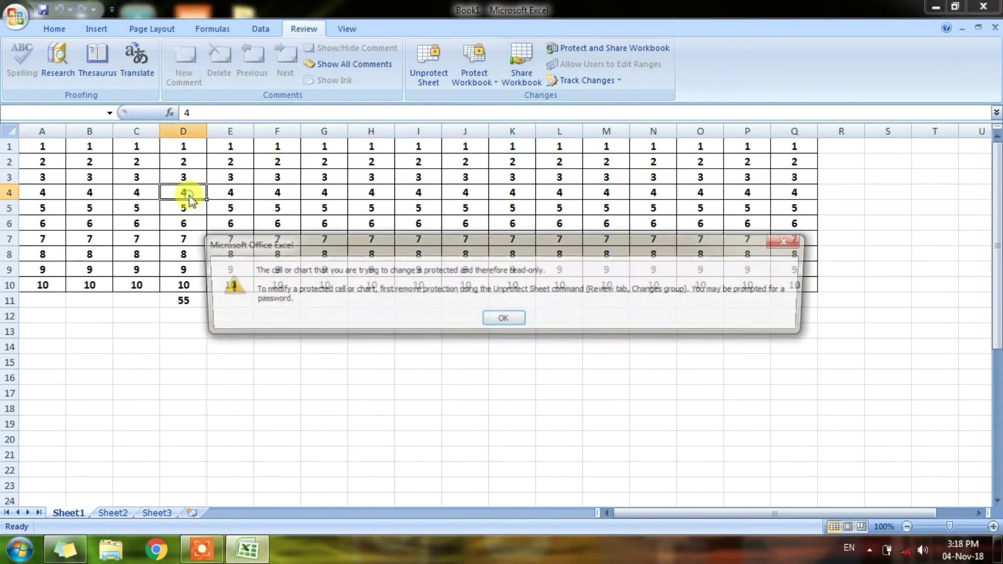
{"action": "left_click", "coordinate": [515, 318]}
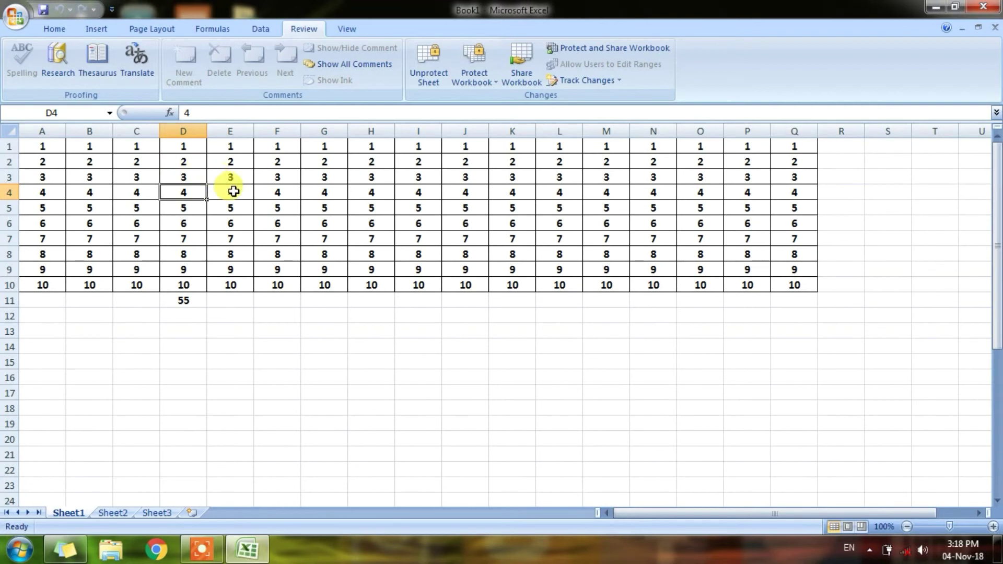
{"action": "left_click", "coordinate": [137, 207]}
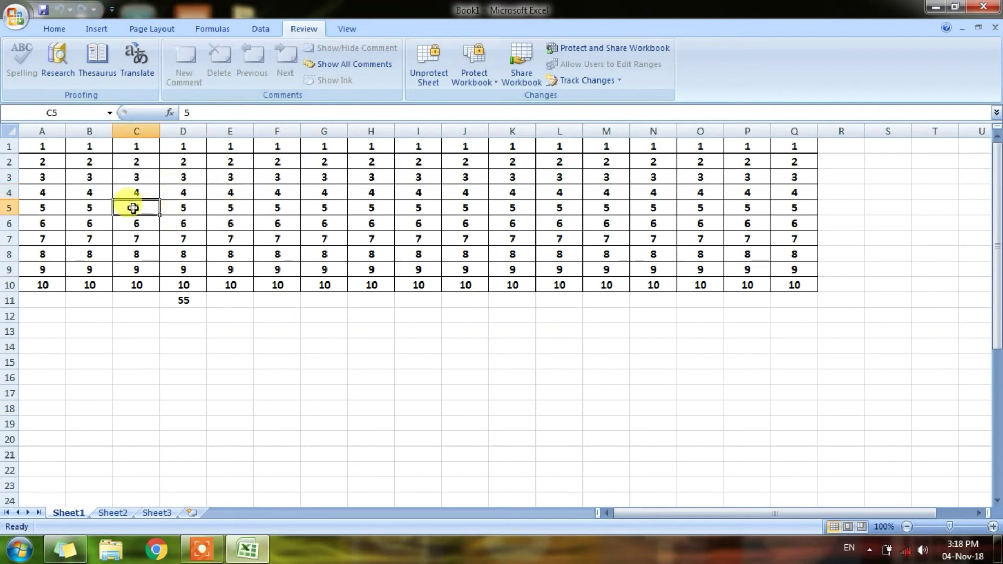
{"action": "left_click", "coordinate": [183, 304]}
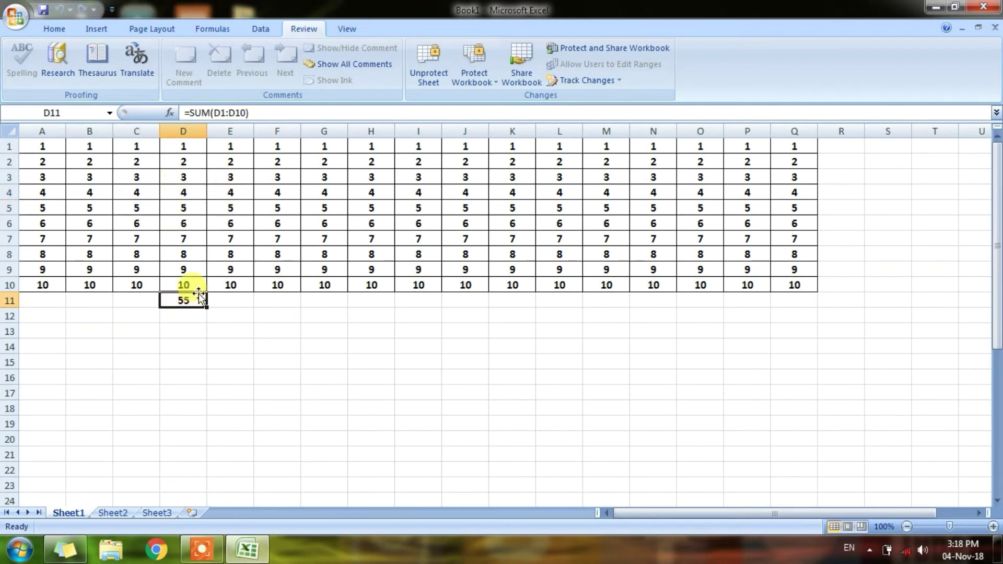
- Unprotect the sheet by entering its password
{"action": "left_click", "coordinate": [431, 65]}
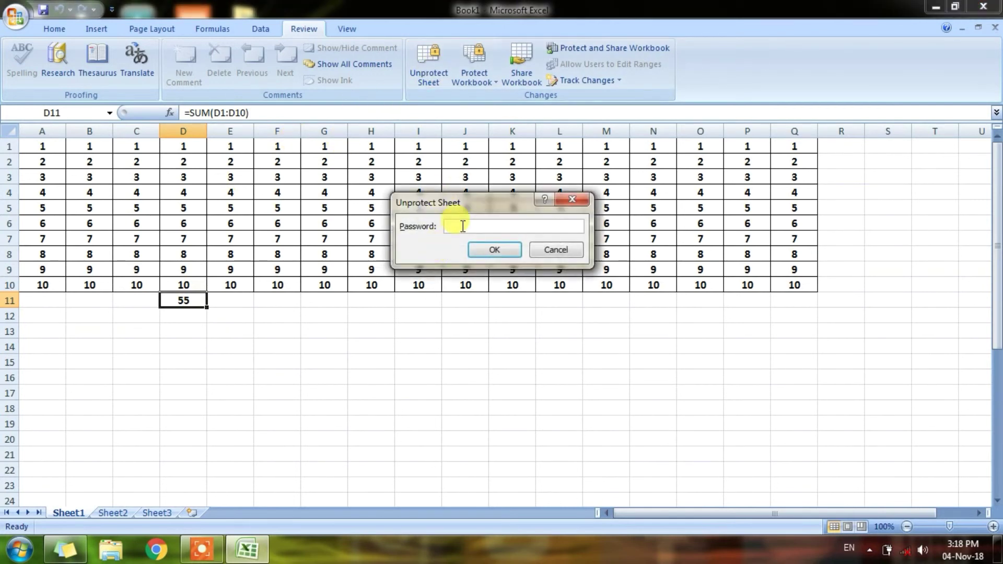
{"action": "left_click", "coordinate": [497, 250]}
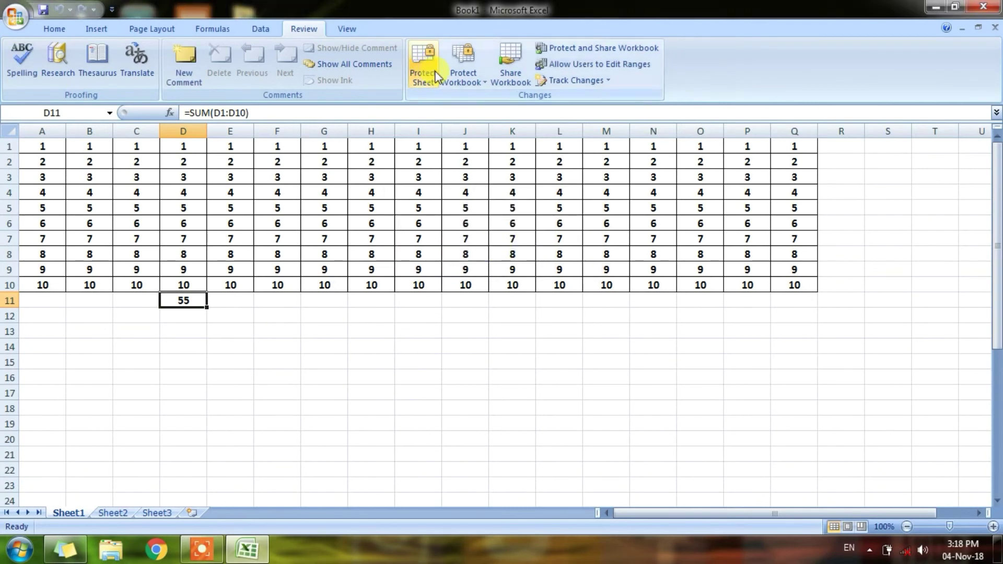